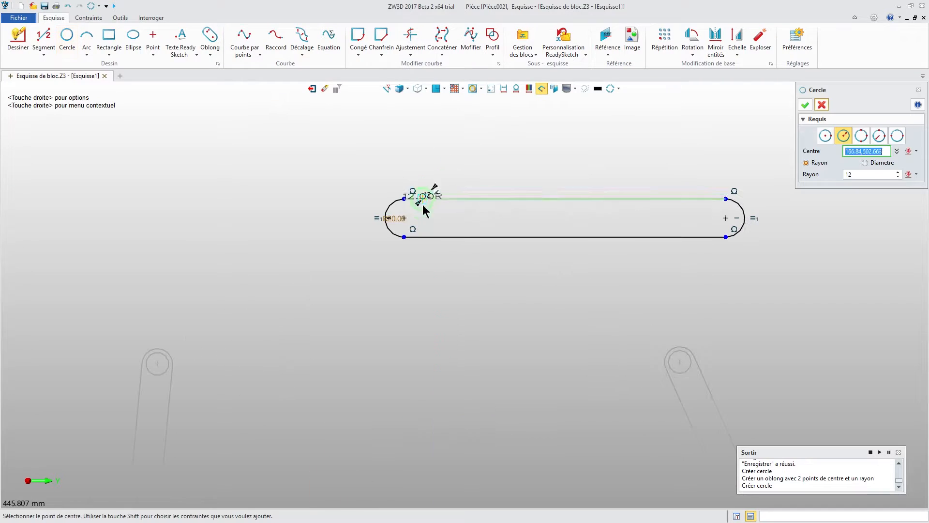
Add a 12 mm radius circle at the centre of each rounded end of the horizontal slot.
{"action": "left_click", "coordinate": [405, 218]}
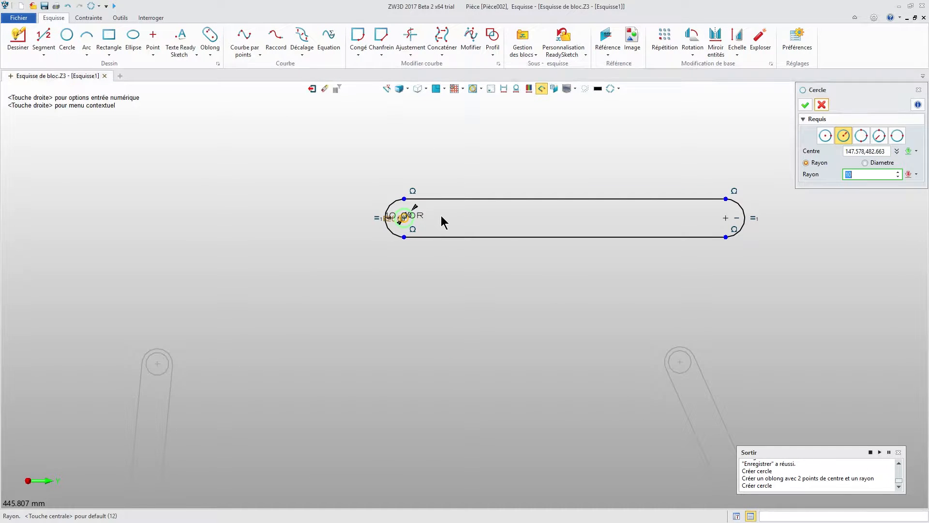
{"action": "type", "text": "12"}
{"action": "key", "text": "Return"}
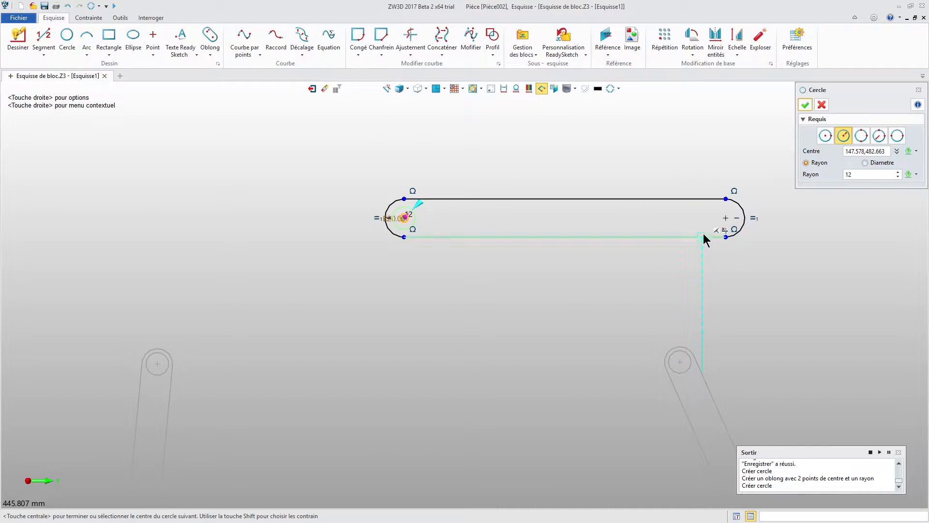
{"action": "left_click", "coordinate": [726, 218]}
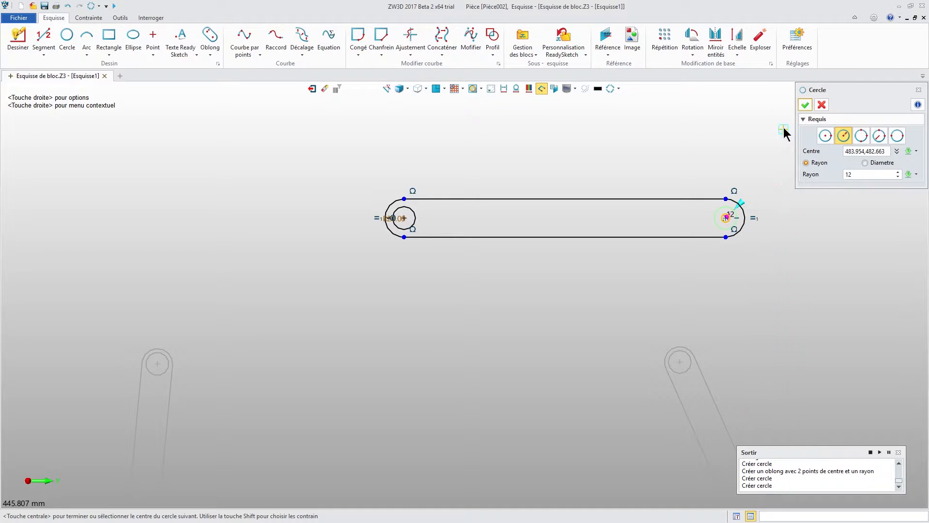
{"action": "left_click", "coordinate": [805, 104]}
Create a flexible block named "bloc D" from the horizontal slot and its two end circles.
{"action": "scroll", "coordinate": [632, 180], "scroll_direction": "down", "scroll_amount": 4}
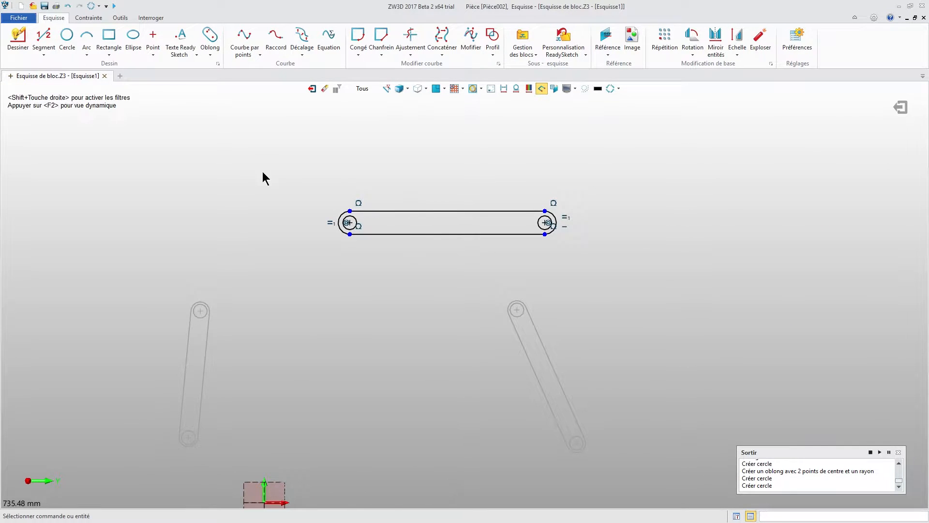
{"action": "mouse_move", "coordinate": [281, 155]}
{"action": "left_mouse_down"}
{"action": "mouse_move", "coordinate": [493, 244]}
{"action": "mouse_move", "coordinate": [605, 251]}
{"action": "left_mouse_up"}
{"action": "left_click", "coordinate": [530, 54]}
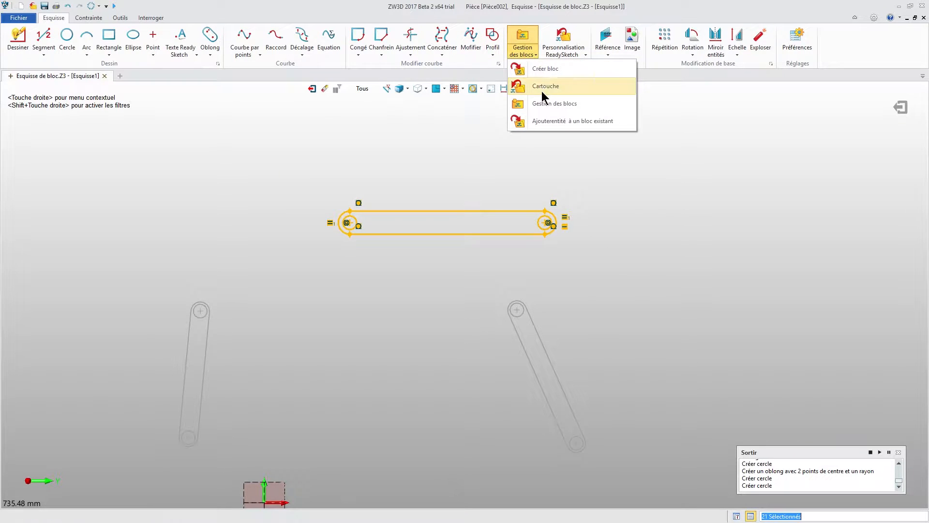
{"action": "left_click", "coordinate": [544, 67]}
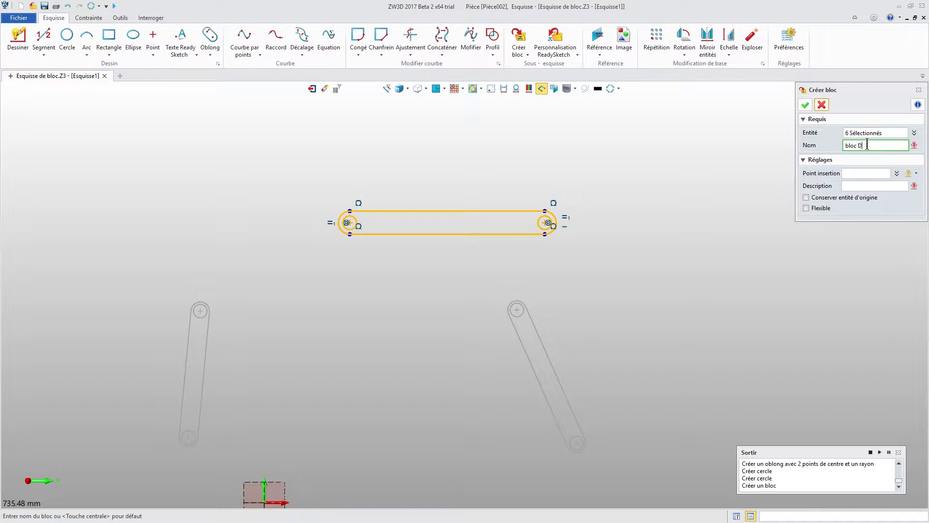
{"action": "left_click", "coordinate": [806, 208]}
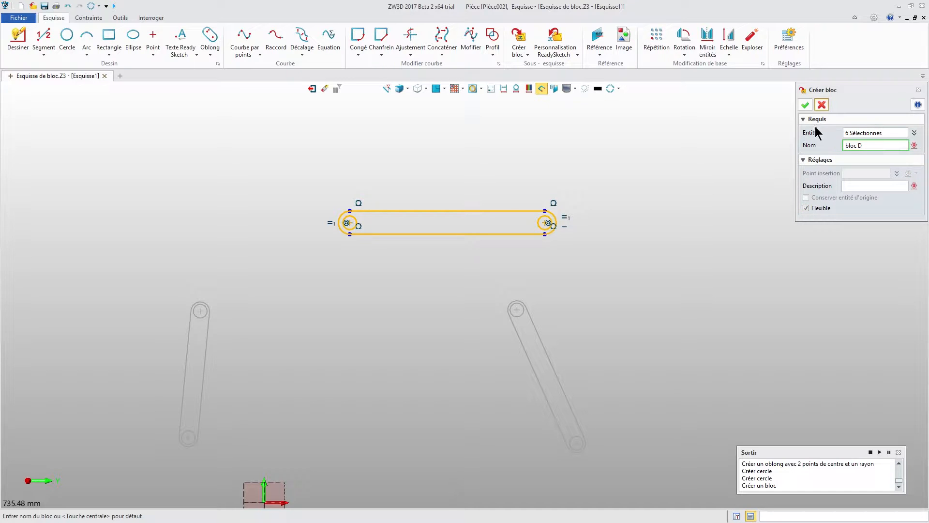
{"action": "left_click", "coordinate": [806, 105]}
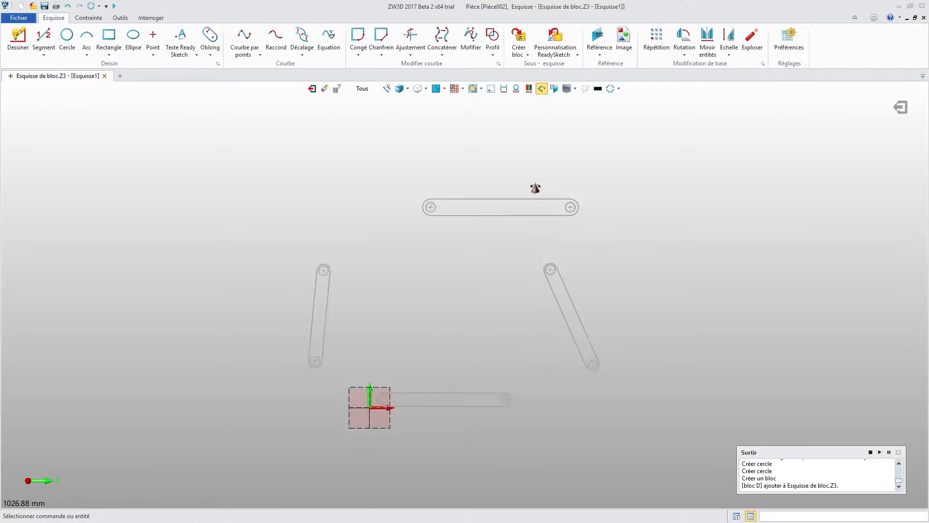
Move the upper slot block left and up, and shift the left and lower slot blocks upward.
{"action": "left_click_drag", "start_coordinate": [475, 201], "coordinate": [415, 193]}
{"action": "left_click_drag", "start_coordinate": [323, 273], "coordinate": [330, 245]}
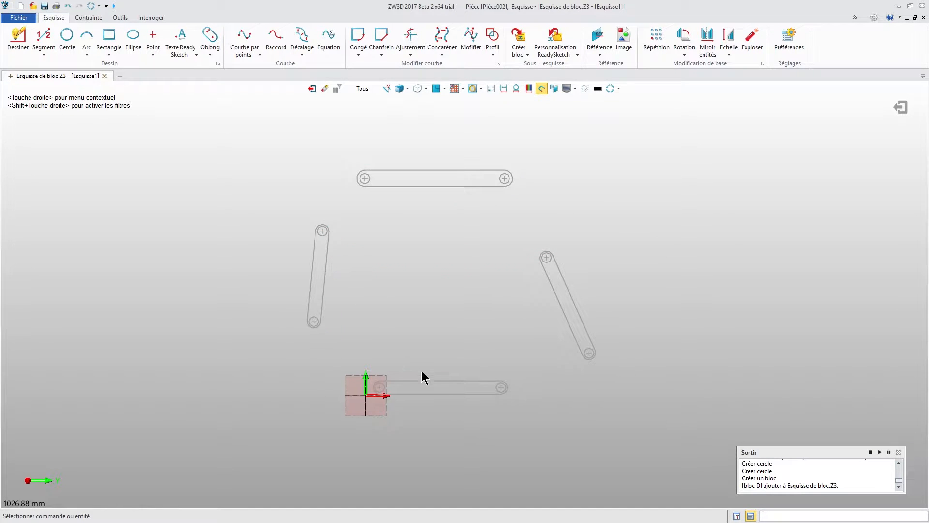
{"action": "left_click_drag", "start_coordinate": [422, 377], "coordinate": [421, 359]}
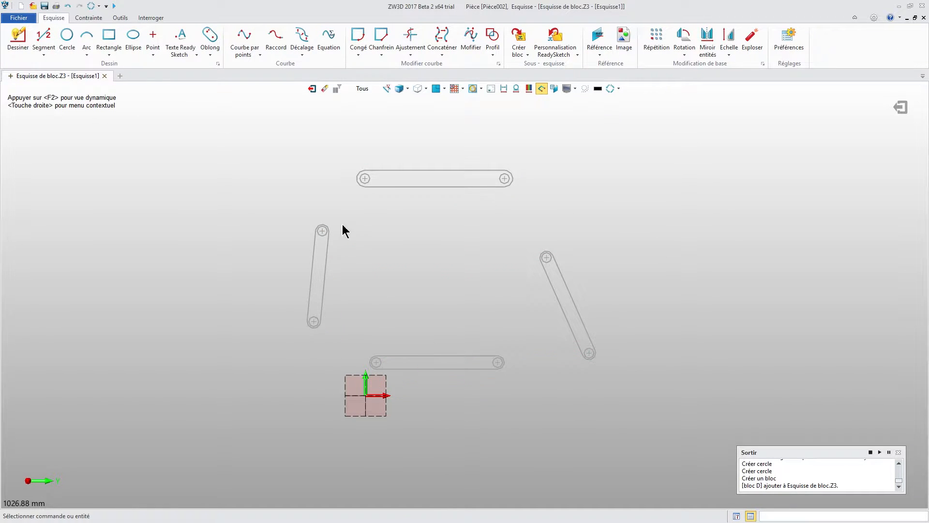
Change the line colour of the near-vertical left block to green.
{"action": "right_click", "coordinate": [325, 265]}
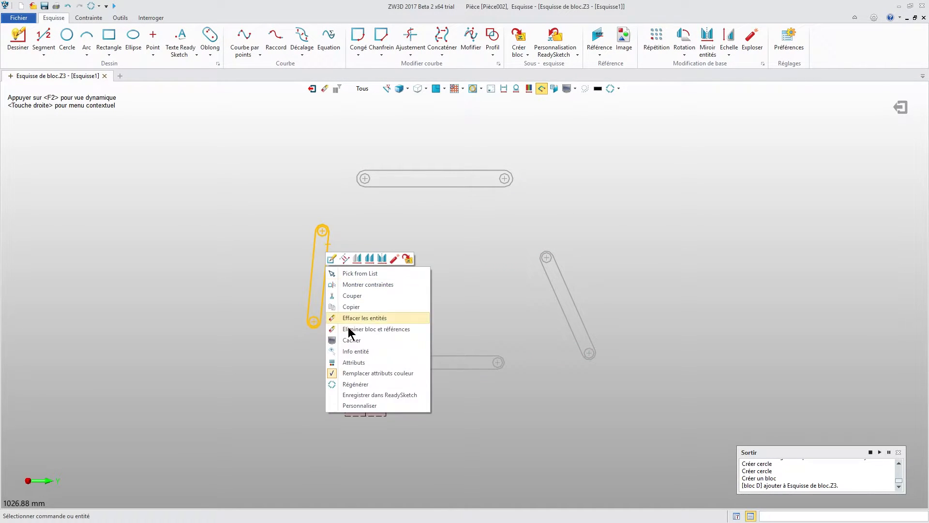
{"action": "left_click", "coordinate": [364, 362]}
{"action": "left_click", "coordinate": [855, 112]}
{"action": "left_click", "coordinate": [860, 144]}
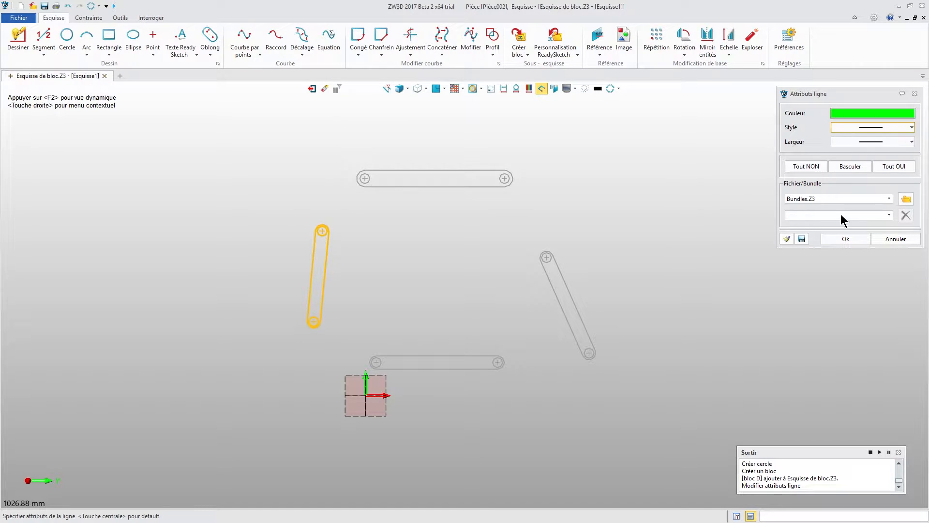
{"action": "left_click", "coordinate": [845, 238]}
Change the line colour of the upper horizontal block to blue.
{"action": "right_click", "coordinate": [467, 192]}
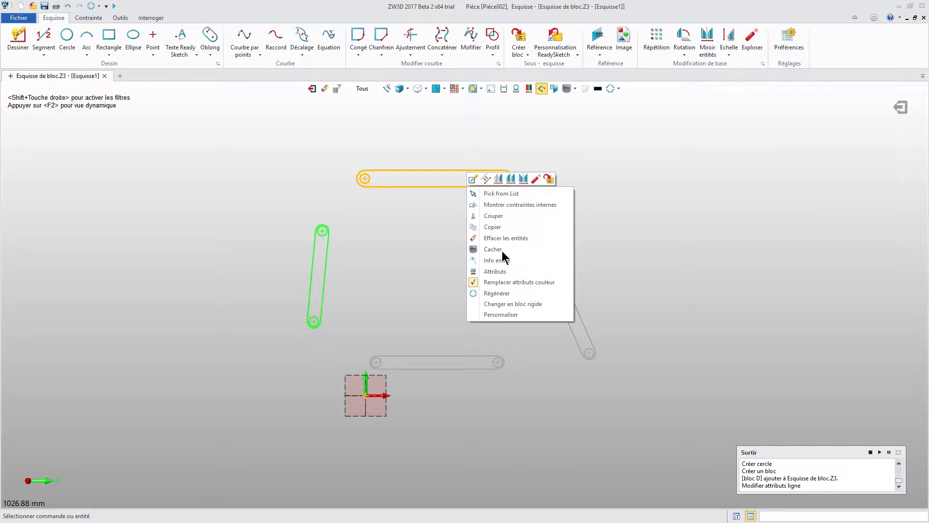
{"action": "left_click", "coordinate": [507, 270]}
{"action": "left_click", "coordinate": [856, 114]}
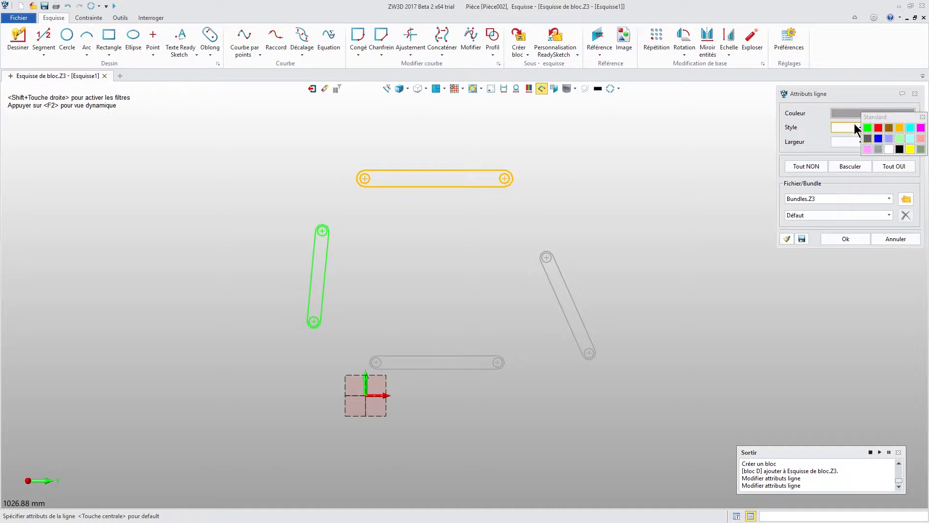
{"action": "left_click", "coordinate": [880, 138]}
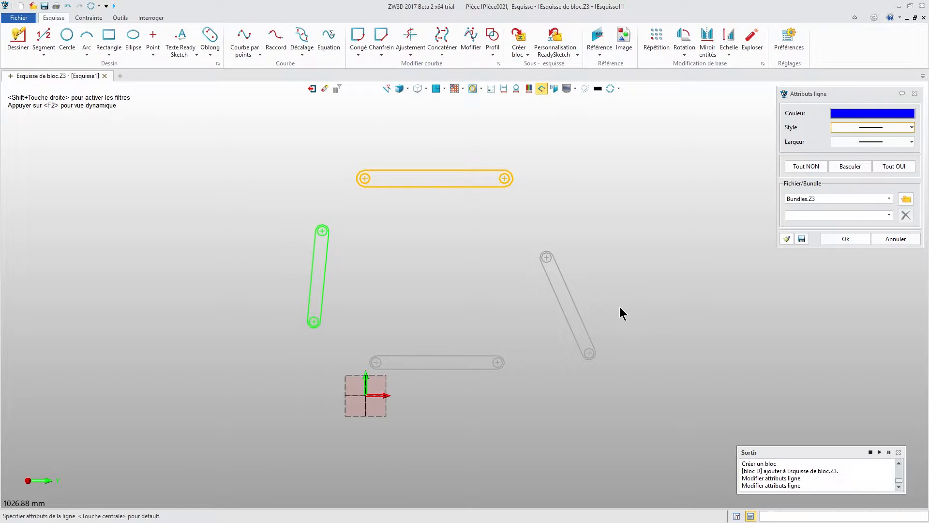
{"action": "left_click", "coordinate": [848, 238]}
Change the line colour of the slanted right block to red.
{"action": "right_click", "coordinate": [564, 284]}
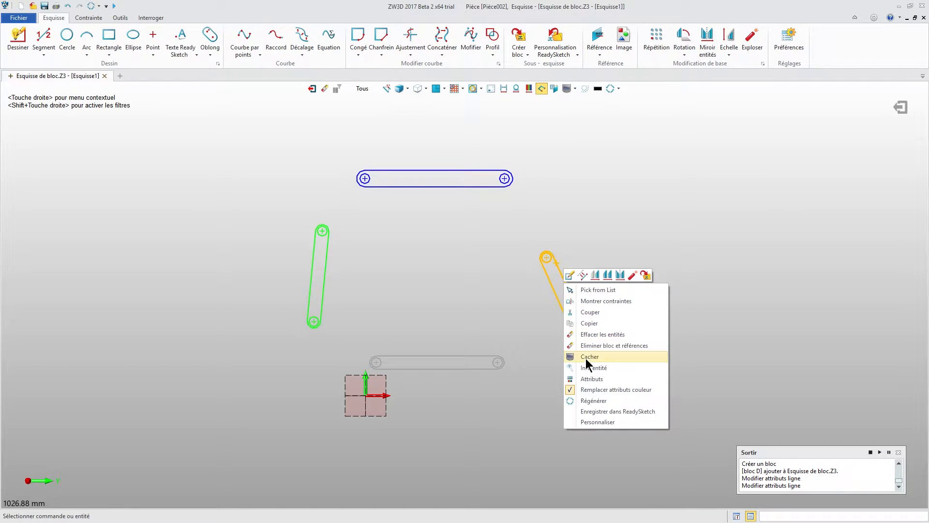
{"action": "left_click", "coordinate": [592, 378]}
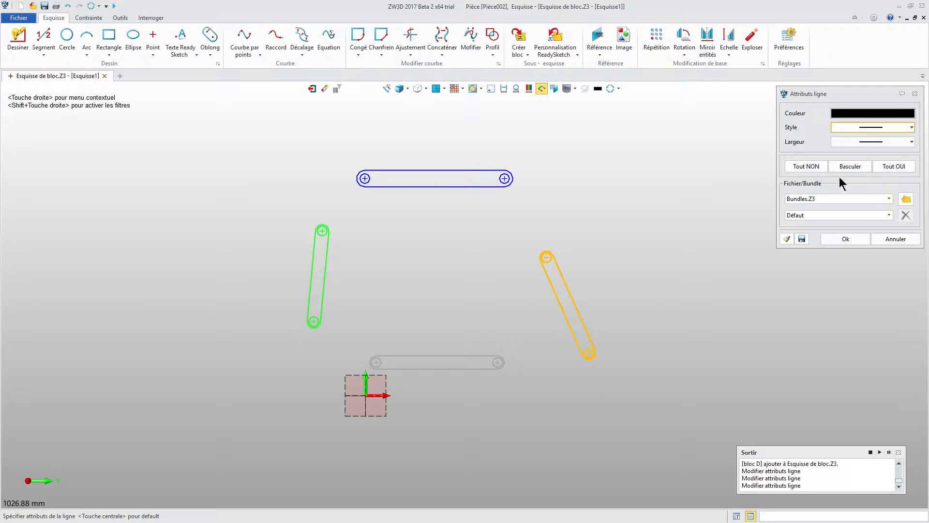
{"action": "left_click", "coordinate": [870, 114]}
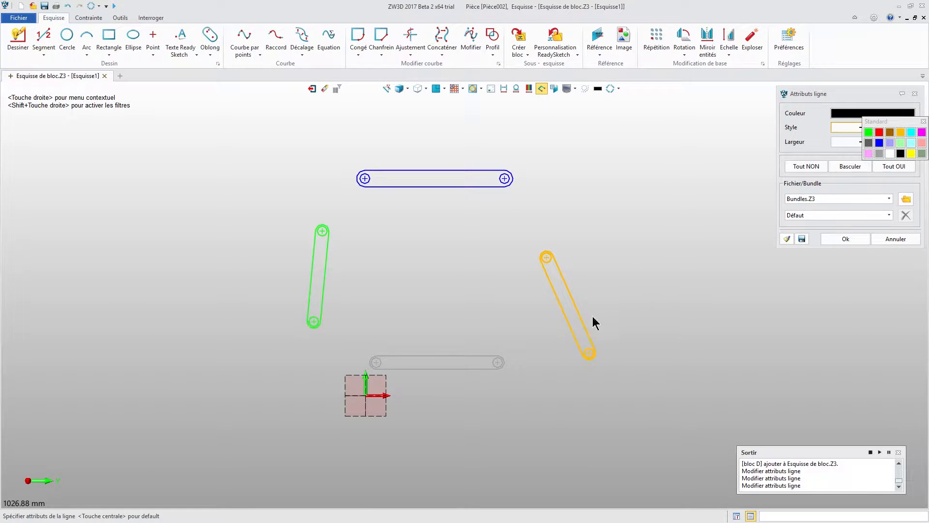
{"action": "left_click", "coordinate": [883, 131]}
{"action": "left_click", "coordinate": [846, 238]}
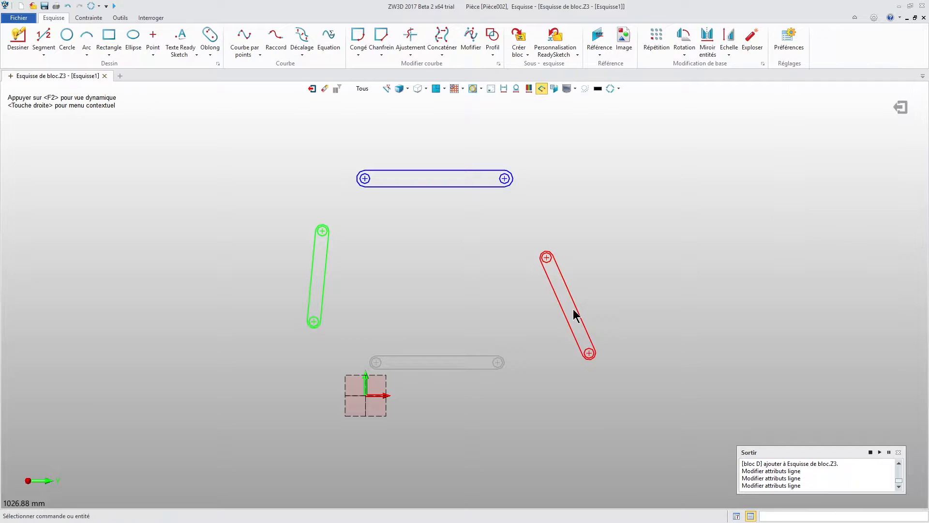
Change the line colour of the lower horizontal block to black.
{"action": "right_click", "coordinate": [498, 362]}
{"action": "left_click", "coordinate": [521, 453]}
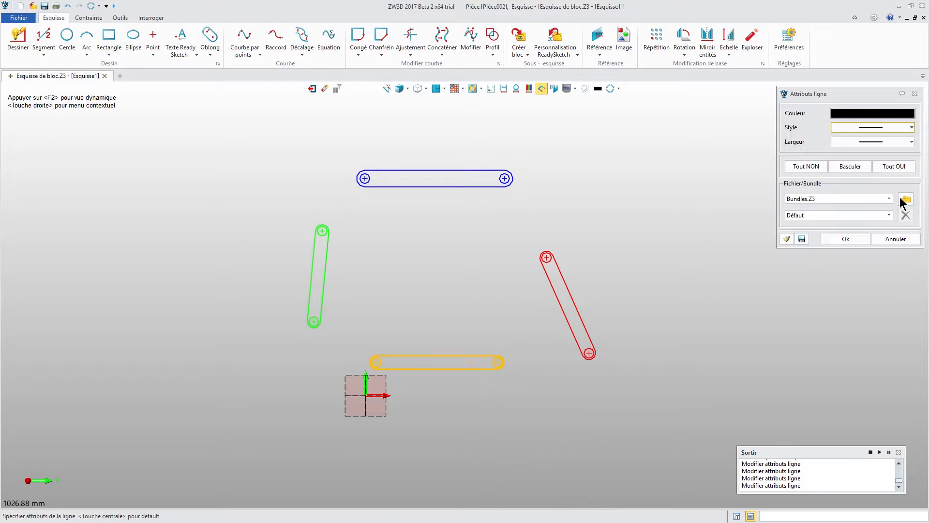
{"action": "left_click", "coordinate": [876, 113]}
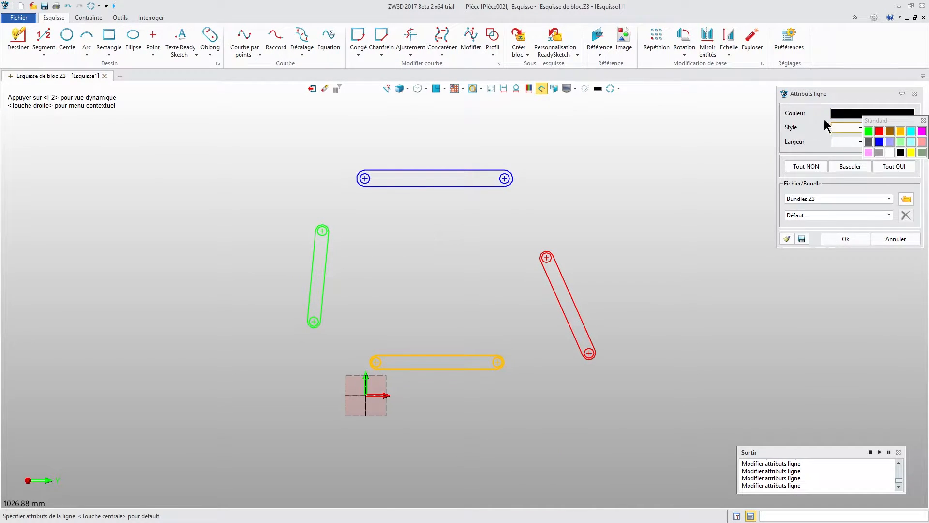
{"action": "left_click", "coordinate": [899, 153]}
{"action": "left_click", "coordinate": [855, 238]}
Add an alignment constraint placing the centre of the black block's left circle on the sketch origin.
{"action": "mouse_move", "coordinate": [494, 217]}
{"action": "middle_mouse_down"}
{"action": "mouse_move", "coordinate": [423, 251]}
{"action": "mouse_move", "coordinate": [442, 230]}
{"action": "mouse_move", "coordinate": [463, 231]}
{"action": "mouse_move", "coordinate": [442, 240]}
{"action": "mouse_move", "coordinate": [361, 220]}
{"action": "middle_mouse_up"}
{"action": "scroll", "coordinate": [446, 247], "scroll_direction": "up", "scroll_amount": 1}
{"action": "middle_click_drag", "start_coordinate": [324, 273], "coordinate": [369, 261]}
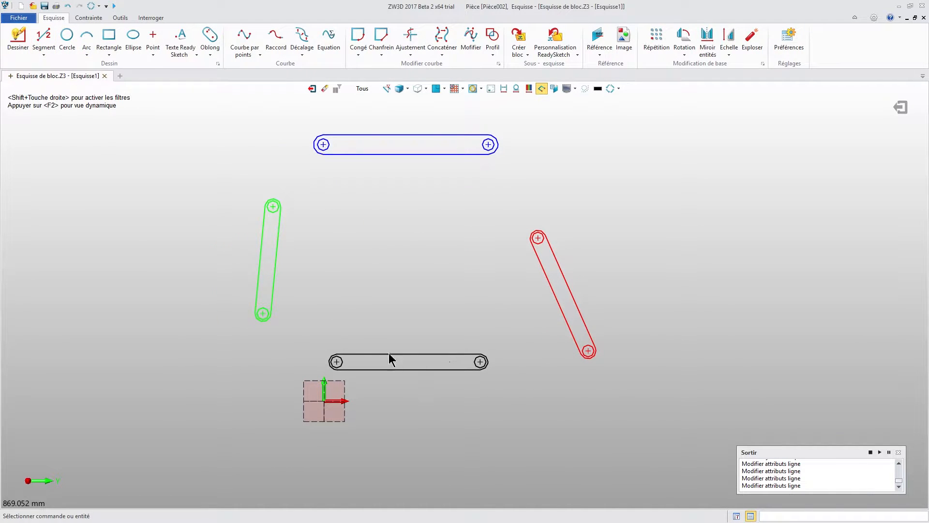
{"action": "left_click", "coordinate": [90, 18]}
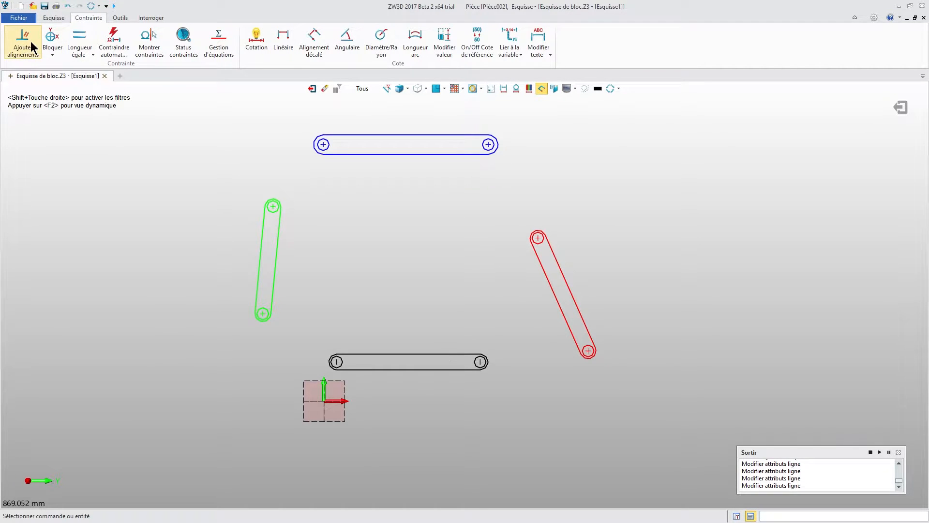
{"action": "left_click", "coordinate": [30, 42]}
{"action": "left_click", "coordinate": [342, 366]}
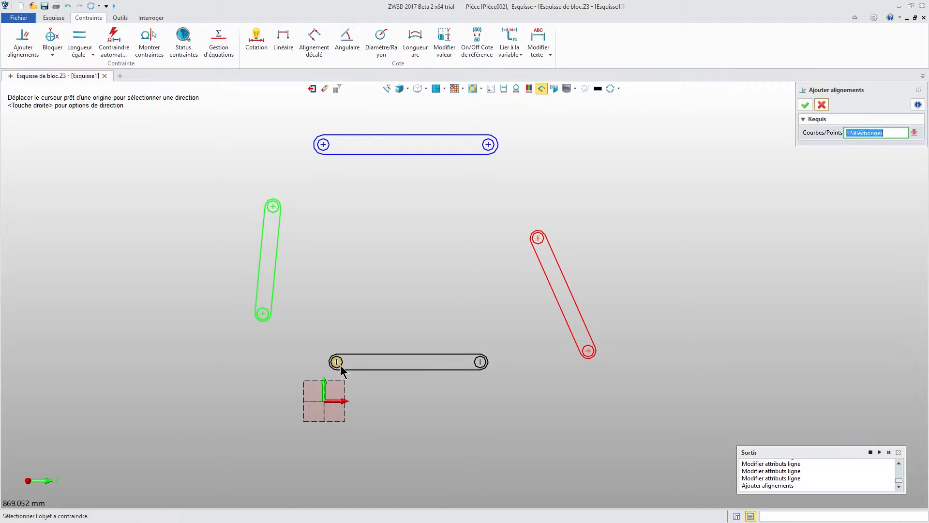
{"action": "left_click", "coordinate": [324, 401]}
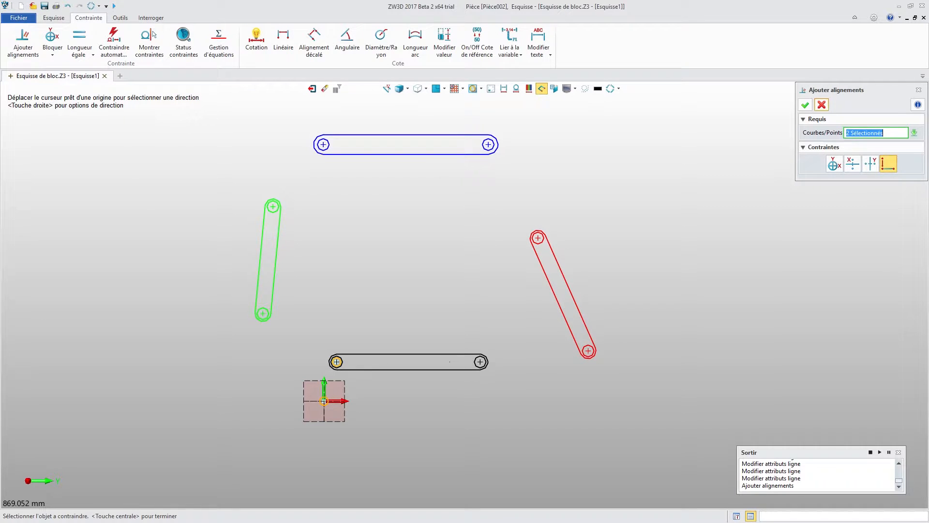
{"action": "left_click", "coordinate": [801, 106]}
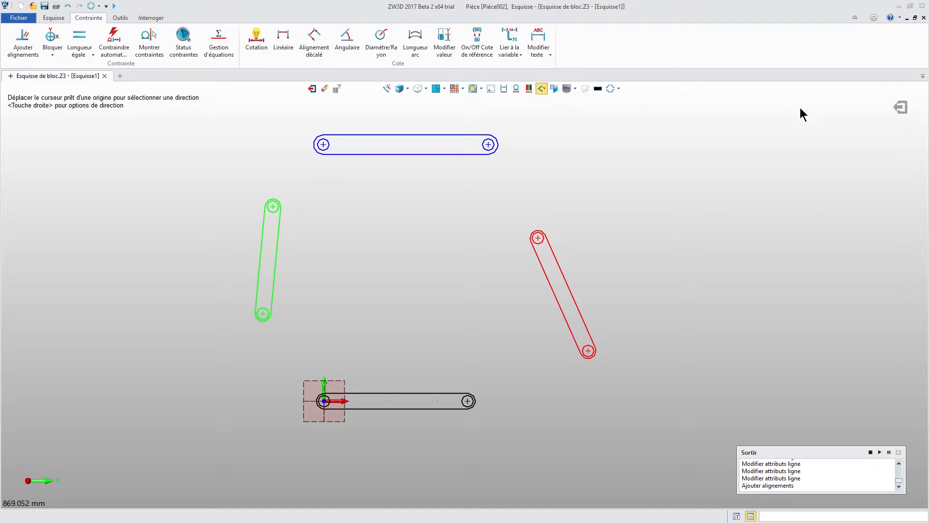
Fix the black block in position with both coordinates locked.
{"action": "left_click", "coordinate": [51, 38]}
{"action": "left_click", "coordinate": [397, 396]}
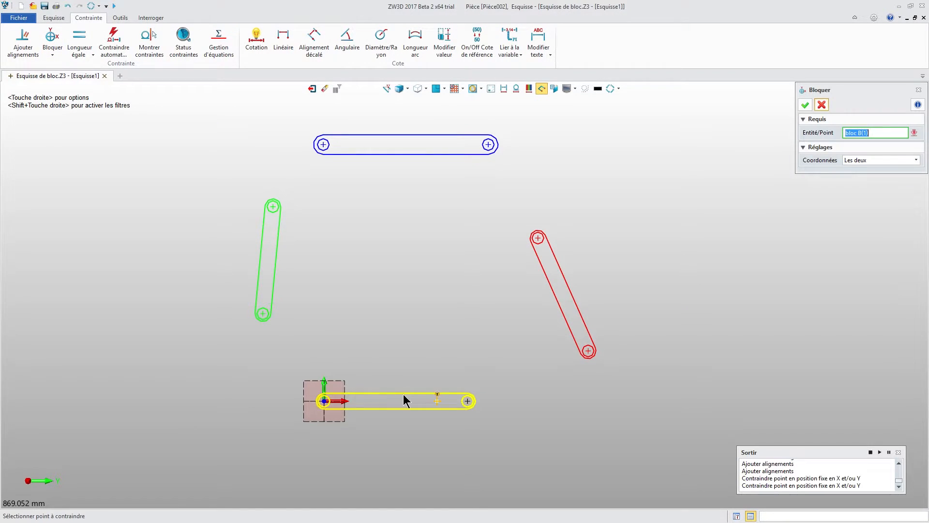
{"action": "left_click", "coordinate": [806, 104]}
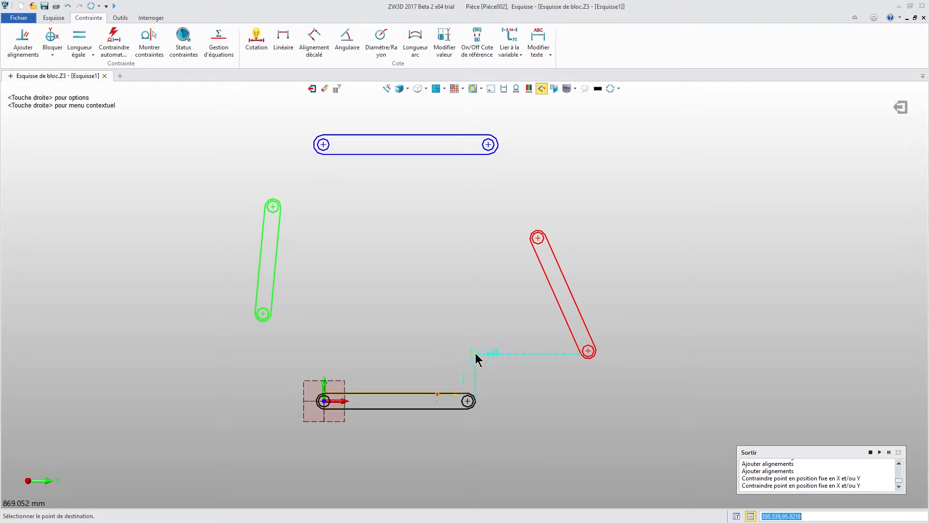
Constrain the green block's lower end arc concentric with the black block's left end arc.
{"action": "left_click", "coordinate": [23, 41]}
{"action": "left_click", "coordinate": [262, 321]}
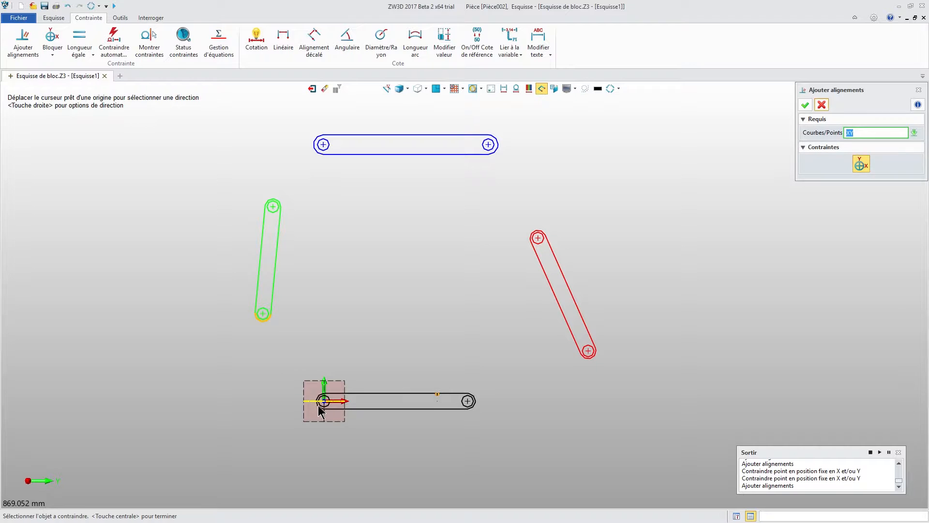
{"action": "scroll", "coordinate": [317, 408], "scroll_direction": "up", "scroll_amount": 3}
{"action": "left_click", "coordinate": [317, 407]}
{"action": "scroll", "coordinate": [357, 321], "scroll_direction": "down", "scroll_amount": 3}
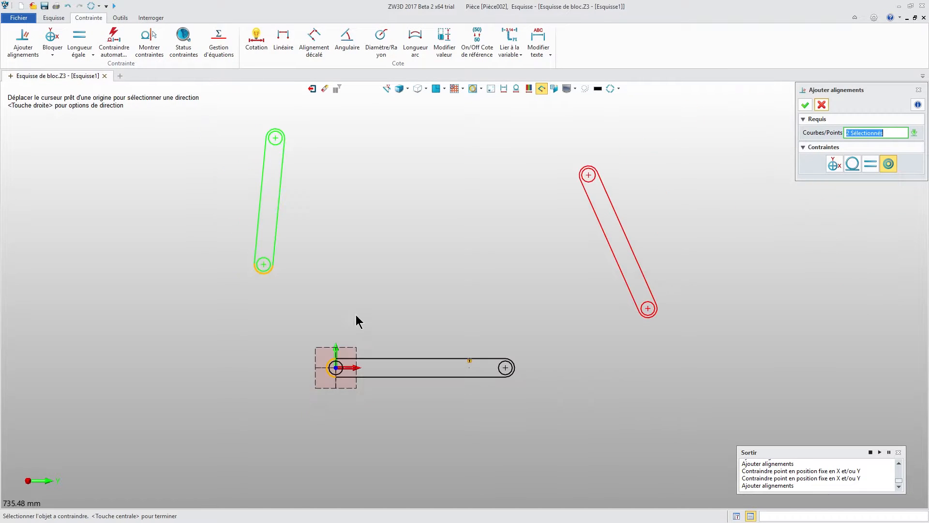
{"action": "left_click", "coordinate": [805, 105]}
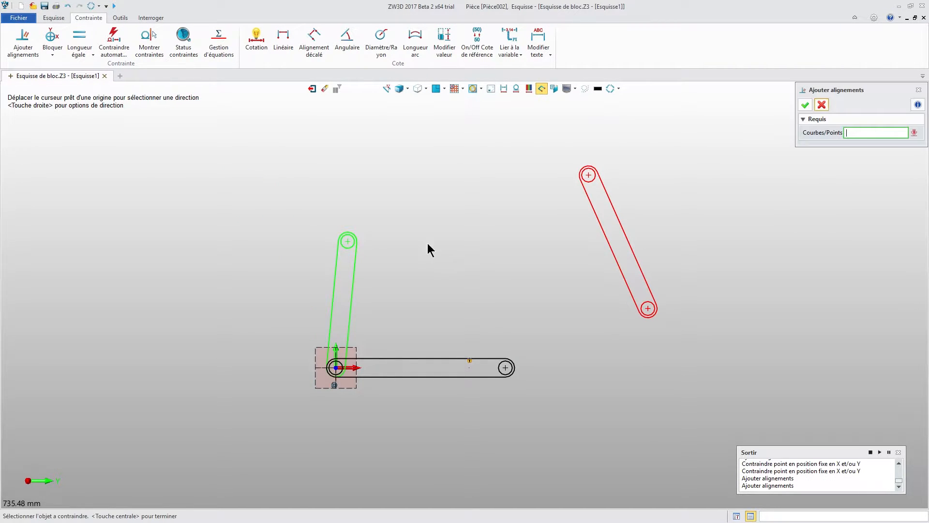
Constrain the red block's lower end arc concentric with the black block's right end arc.
{"action": "left_click", "coordinate": [654, 318]}
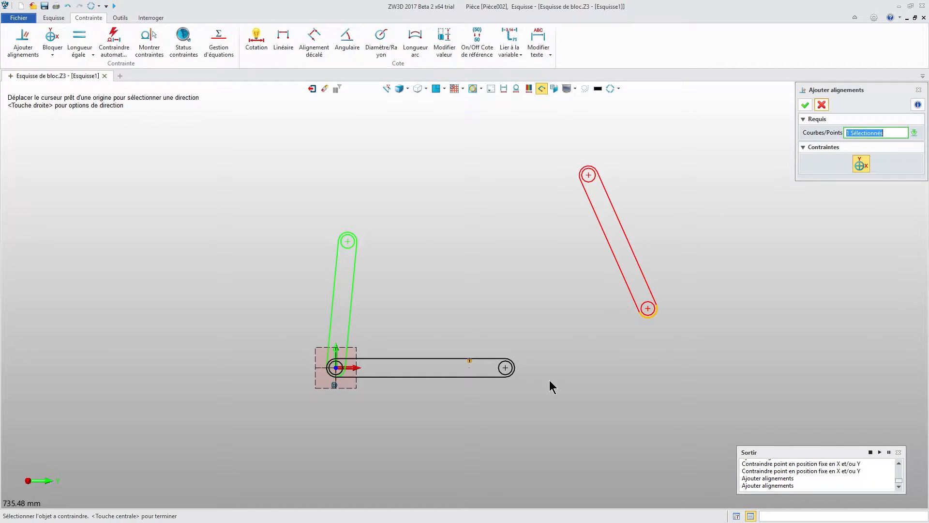
{"action": "left_click", "coordinate": [518, 377]}
{"action": "left_click", "coordinate": [804, 108]}
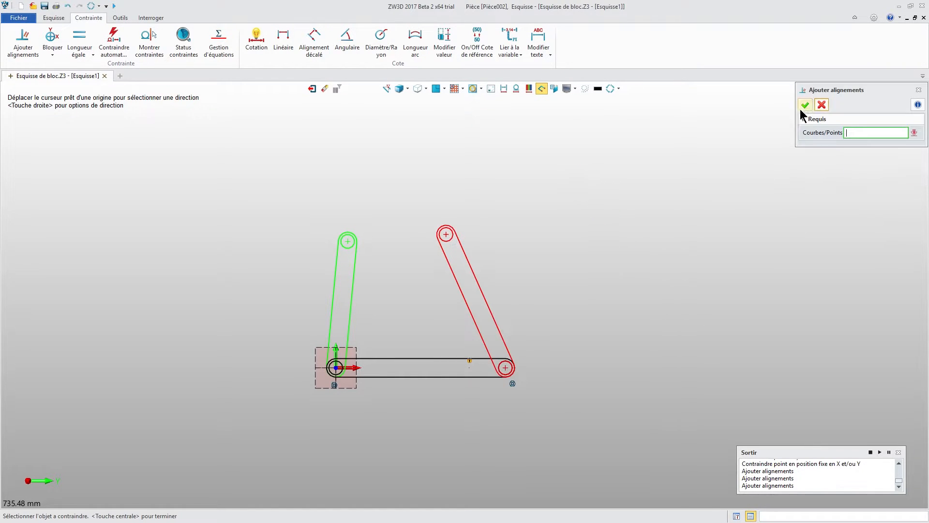
{"action": "middle_click", "coordinate": [757, 137]}
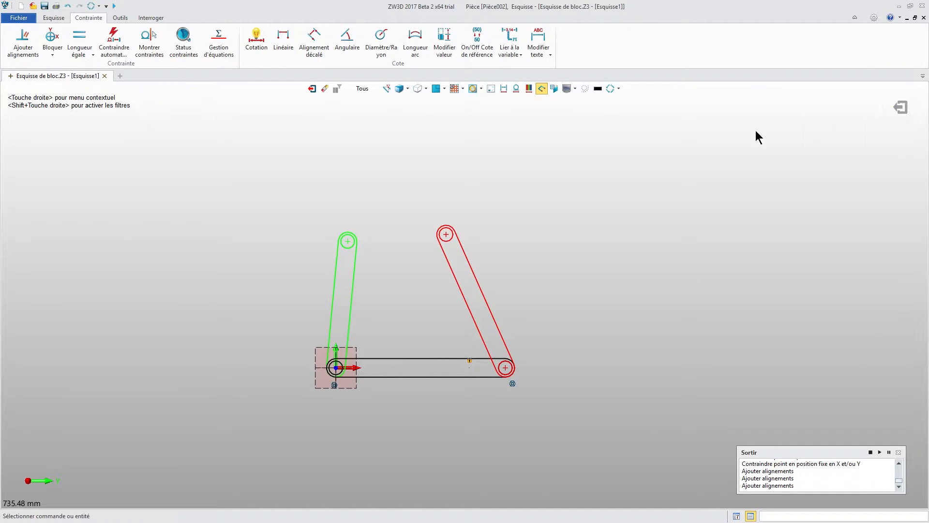
Swing the free upper ends of the green and red blocks, leaving green upright and red leaning right.
{"action": "left_click", "coordinate": [348, 242]}
{"action": "left_click", "coordinate": [393, 228]}
{"action": "left_click", "coordinate": [442, 232]}
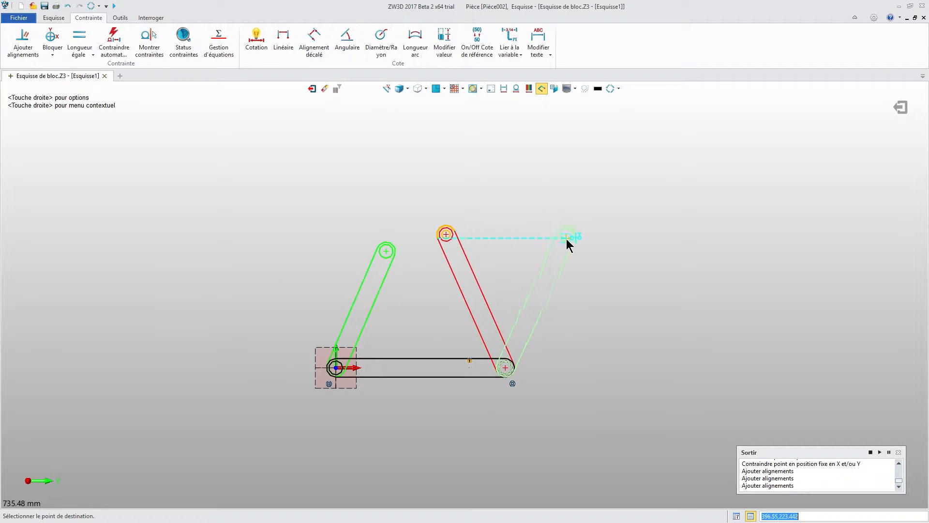
{"action": "left_click", "coordinate": [566, 242]}
{"action": "left_click", "coordinate": [385, 261]}
{"action": "left_click", "coordinate": [338, 242]}
Constrain the blue block's left end arc concentric with the green block's upper end arc.
{"action": "scroll", "coordinate": [413, 215], "scroll_direction": "down", "scroll_amount": 3}
{"action": "middle_click_drag", "start_coordinate": [443, 161], "coordinate": [405, 237]}
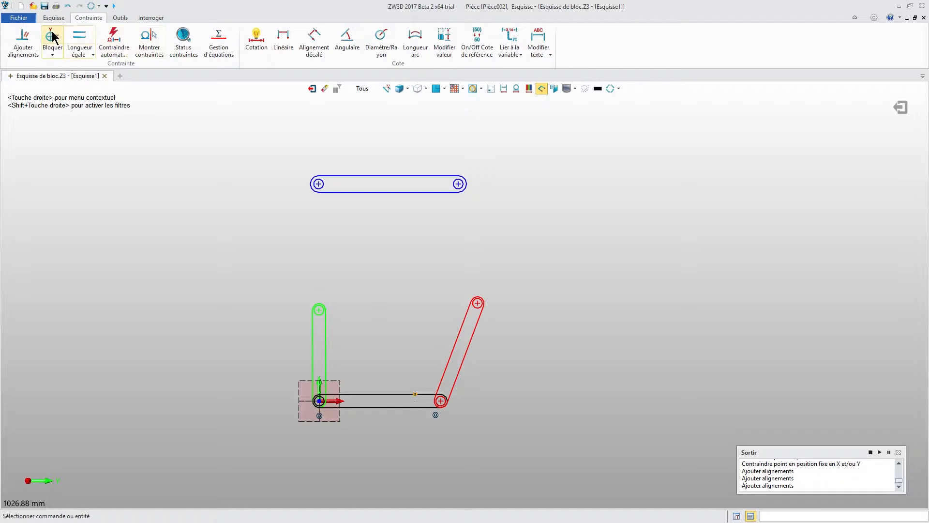
{"action": "left_click", "coordinate": [23, 41]}
{"action": "left_click", "coordinate": [326, 309]}
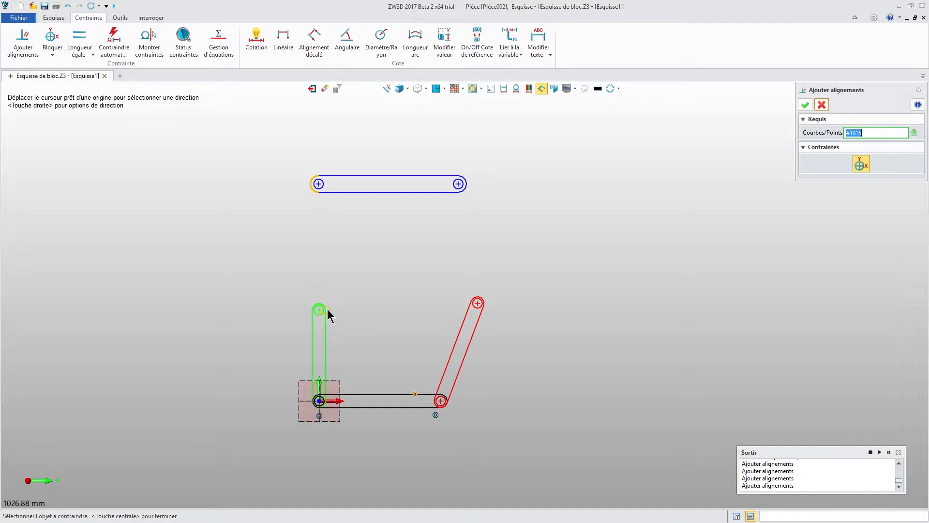
{"action": "scroll", "coordinate": [325, 304], "scroll_direction": "up", "scroll_amount": 3}
{"action": "scroll", "coordinate": [383, 248], "scroll_direction": "down", "scroll_amount": 2}
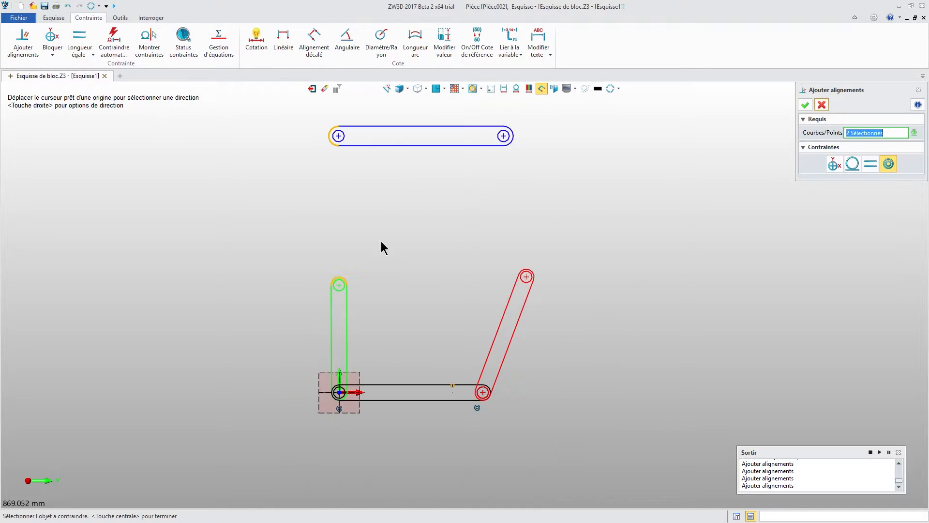
{"action": "left_click", "coordinate": [806, 105]}
Constrain the blue block's right end arc concentric with the red block's upper end arc.
{"action": "scroll", "coordinate": [513, 287], "scroll_direction": "up", "scroll_amount": 2}
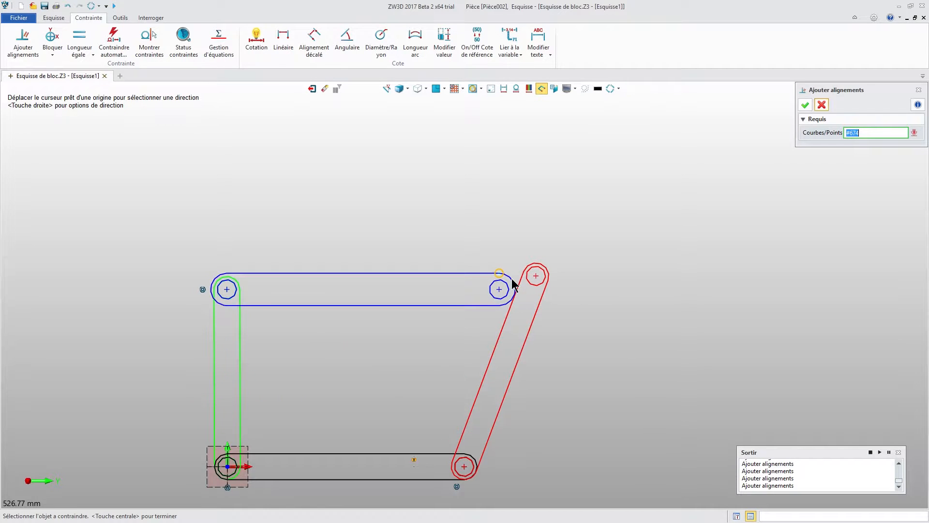
{"action": "left_click", "coordinate": [515, 288]}
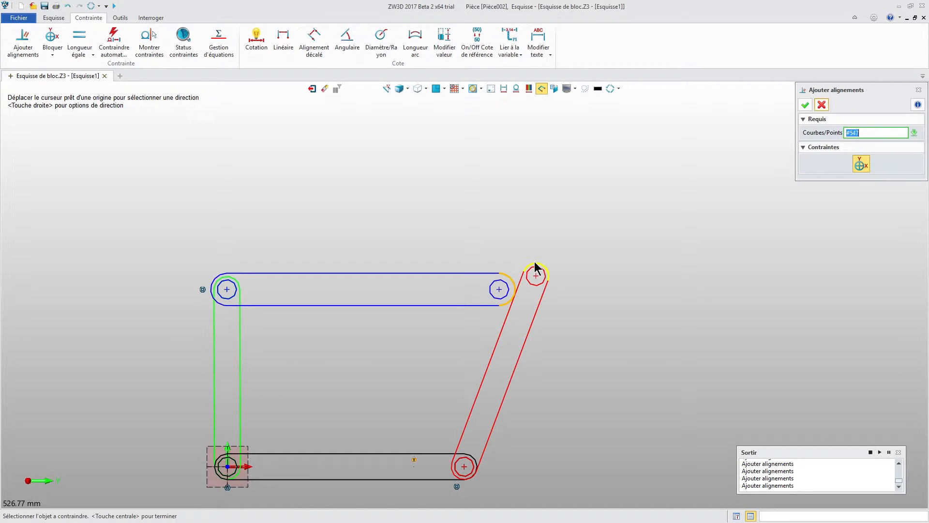
{"action": "left_click", "coordinate": [806, 105]}
{"action": "scroll", "coordinate": [627, 203], "scroll_direction": "down", "scroll_amount": 1}
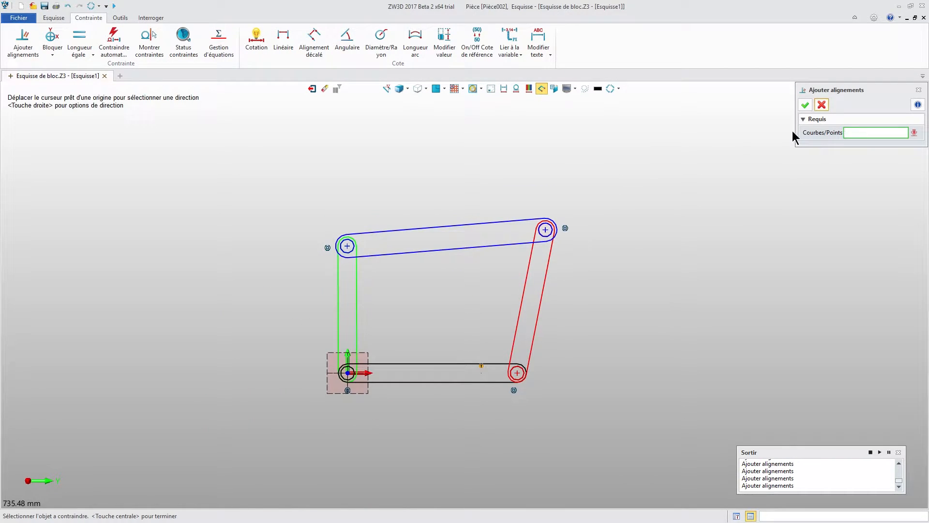
{"action": "left_click", "coordinate": [822, 105]}
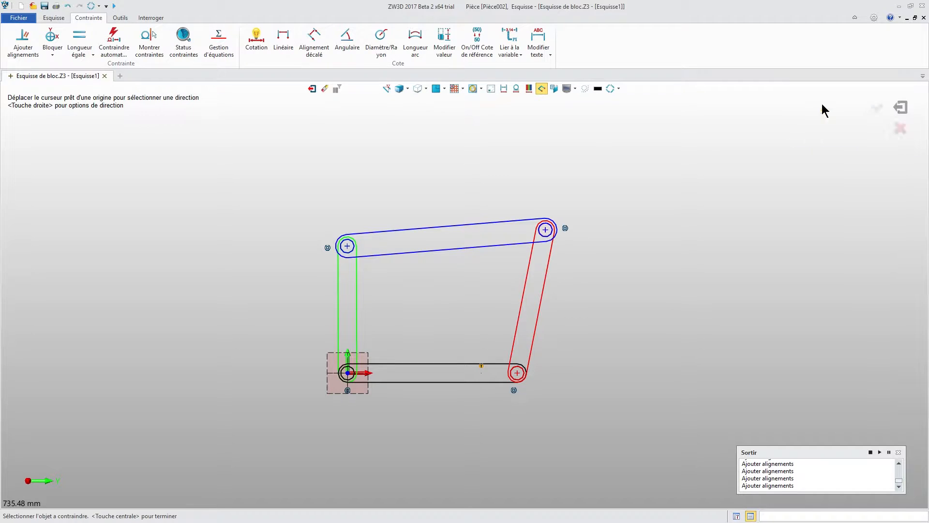
Test the closed linkage's motion by moving the upper end and side of the red block and the green block's upper end.
{"action": "left_click", "coordinate": [557, 236]}
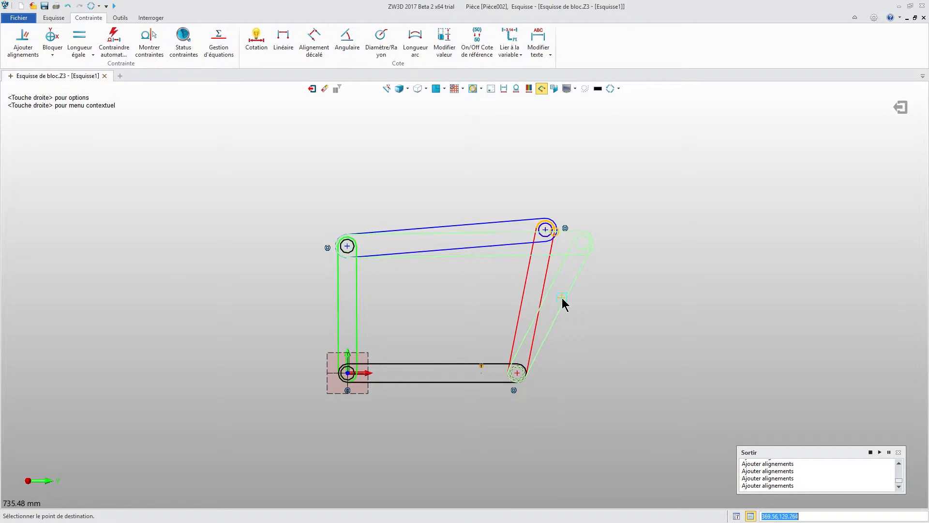
{"action": "left_click", "coordinate": [553, 281]}
{"action": "left_click", "coordinate": [567, 263]}
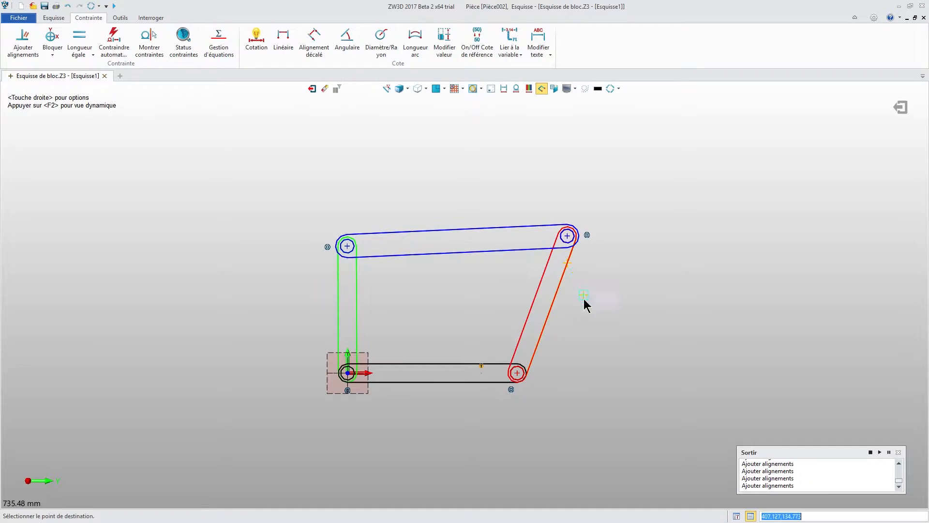
{"action": "left_click", "coordinate": [570, 420]}
{"action": "left_click", "coordinate": [569, 268]}
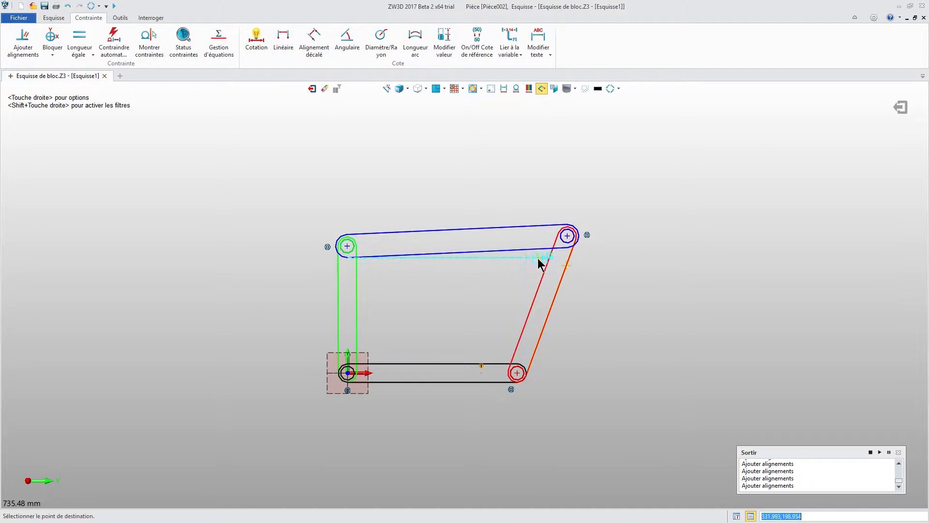
{"action": "left_click", "coordinate": [394, 270]}
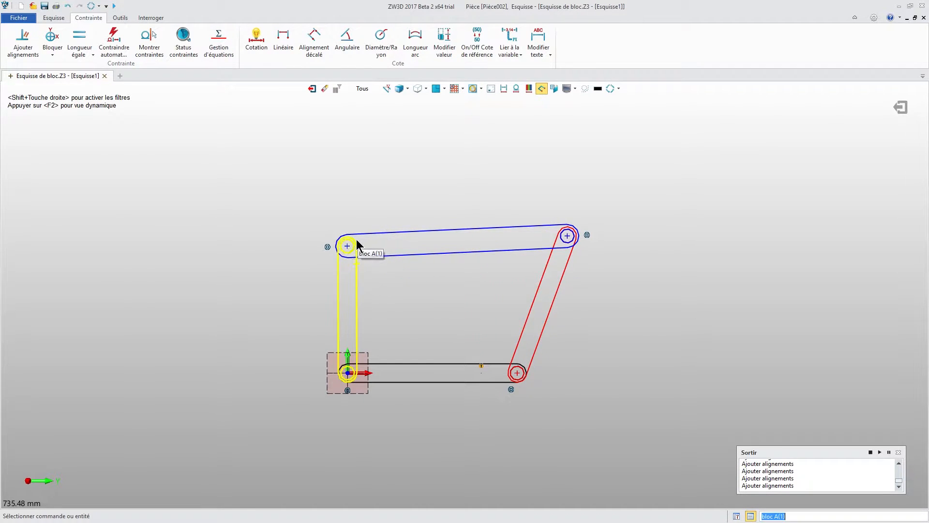
{"action": "left_click", "coordinate": [349, 248]}
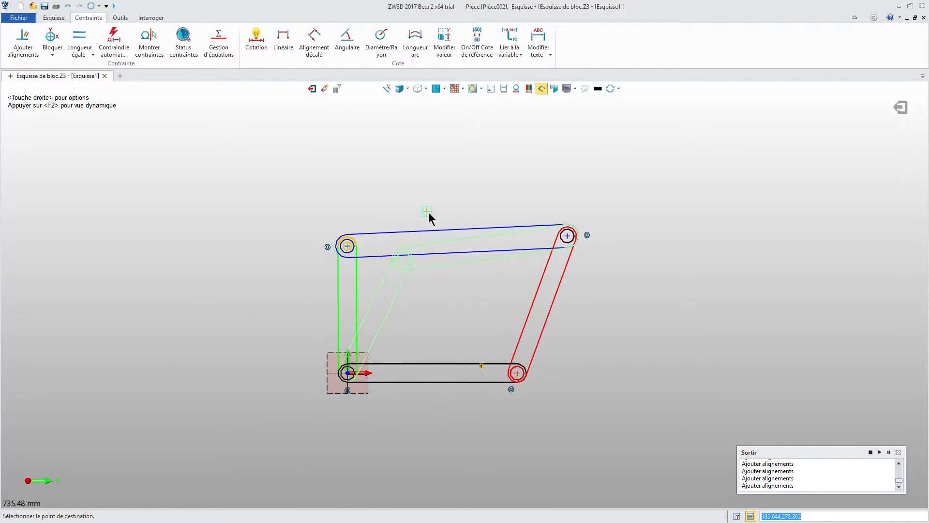
{"action": "left_click", "coordinate": [348, 197]}
{"action": "middle_click_drag", "start_coordinate": [476, 206], "coordinate": [487, 201]}
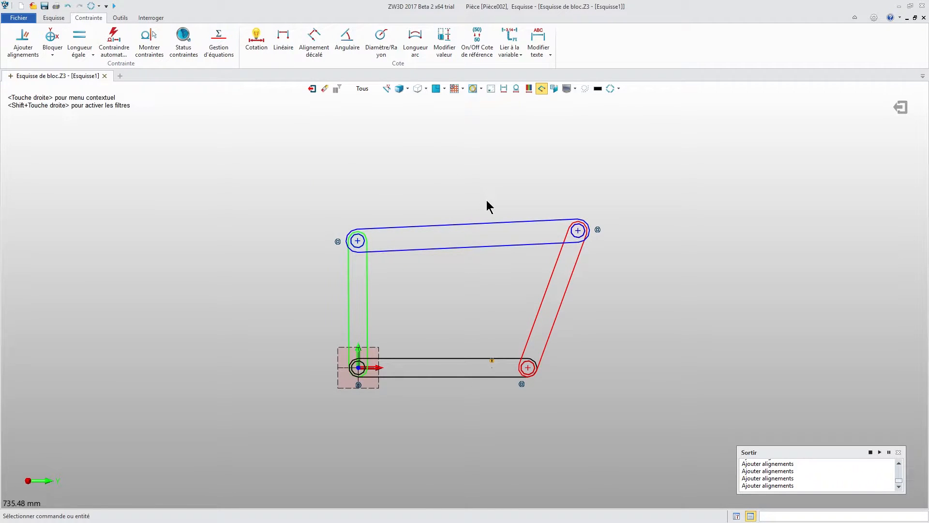
Change the blue block, bloc D, into a rigid block through the block manager.
{"action": "left_click", "coordinate": [49, 19]}
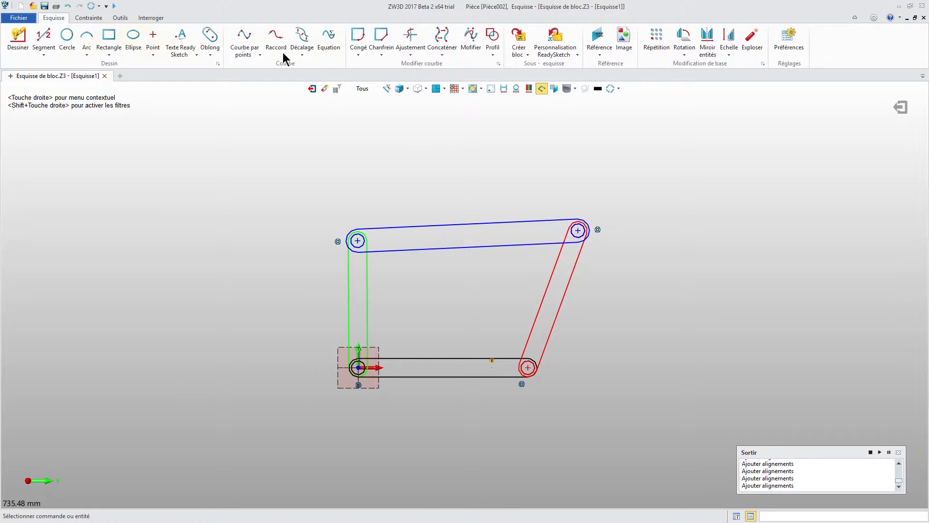
{"action": "left_click", "coordinate": [519, 50]}
{"action": "left_click", "coordinate": [547, 105]}
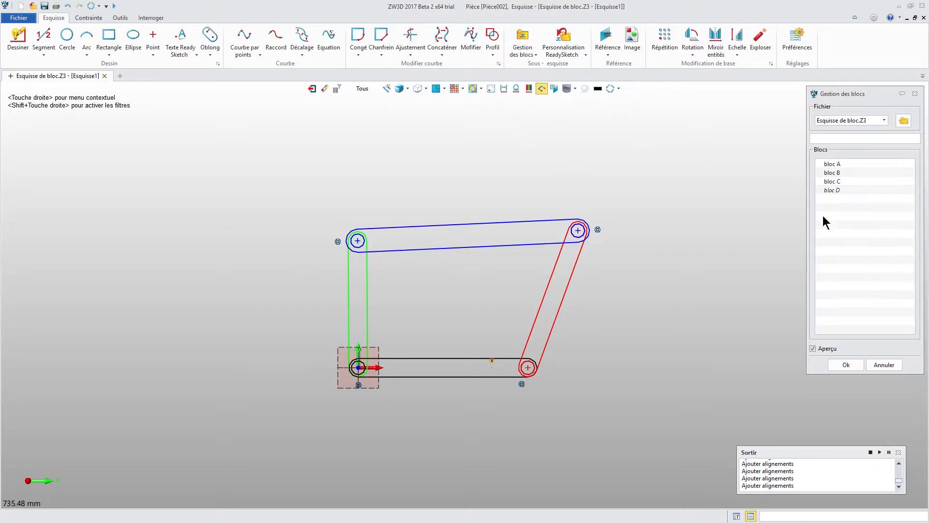
{"action": "right_click", "coordinate": [838, 191]}
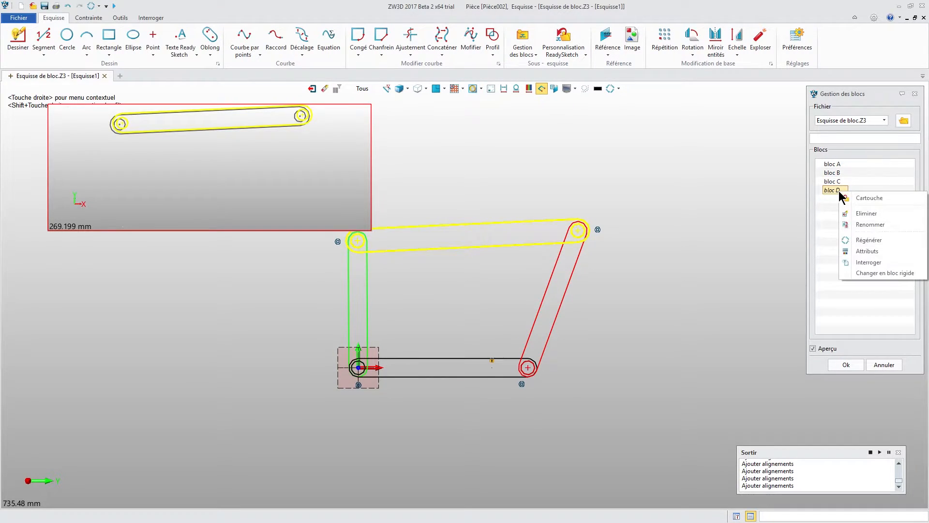
{"action": "left_click", "coordinate": [870, 274]}
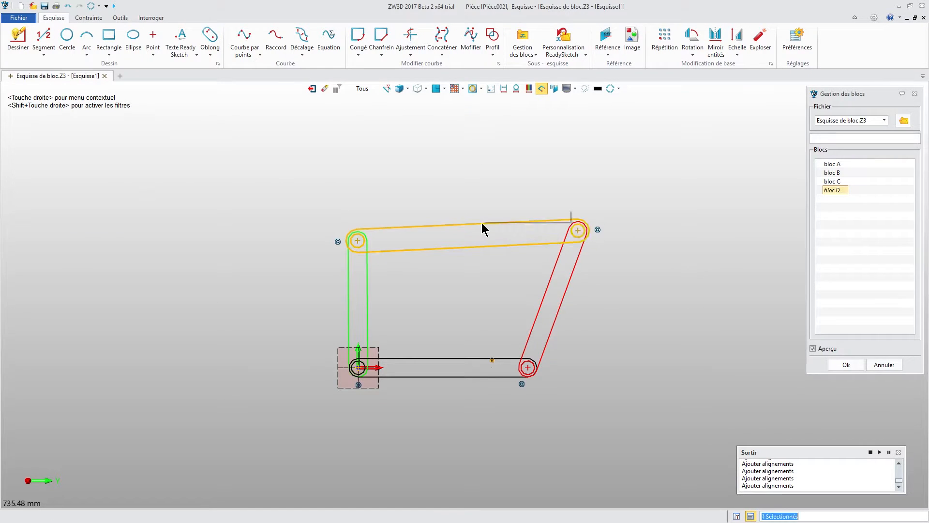
{"action": "right_click", "coordinate": [483, 227]}
{"action": "left_click", "coordinate": [529, 399]}
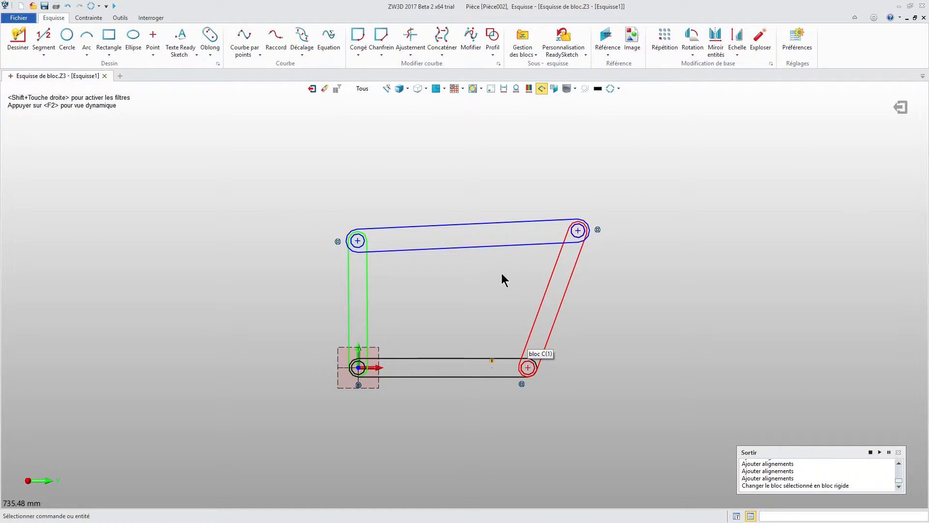
Open the green block, bloc A, for editing within the linkage sketch.
{"action": "mouse_move", "coordinate": [505, 275]}
{"action": "middle_mouse_down"}
{"action": "mouse_move", "coordinate": [522, 271]}
{"action": "mouse_move", "coordinate": [509, 276]}
{"action": "middle_mouse_up"}
{"action": "mouse_move", "coordinate": [375, 290]}
{"action": "middle_mouse_down"}
{"action": "mouse_move", "coordinate": [381, 261]}
{"action": "mouse_move", "coordinate": [361, 313]}
{"action": "mouse_move", "coordinate": [345, 260]}
{"action": "middle_mouse_up"}
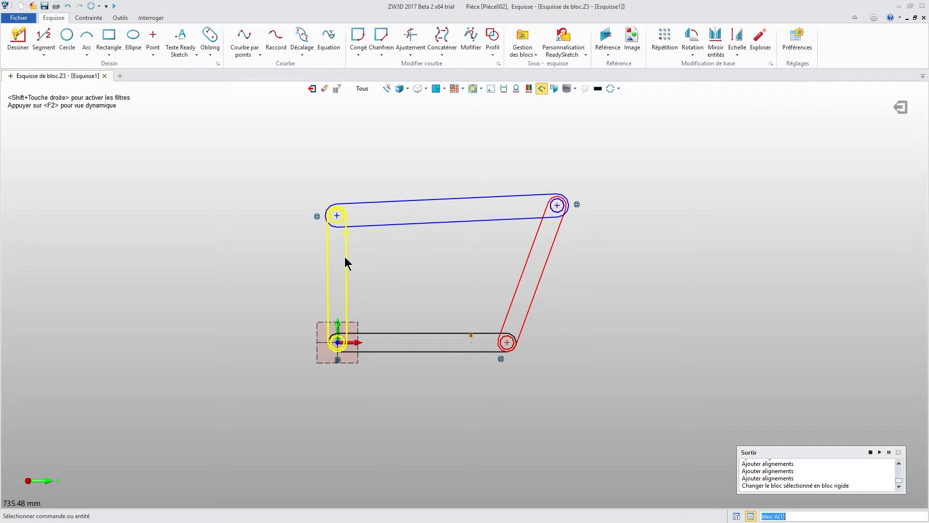
{"action": "right_click", "coordinate": [345, 257]}
{"action": "left_click", "coordinate": [347, 233]}
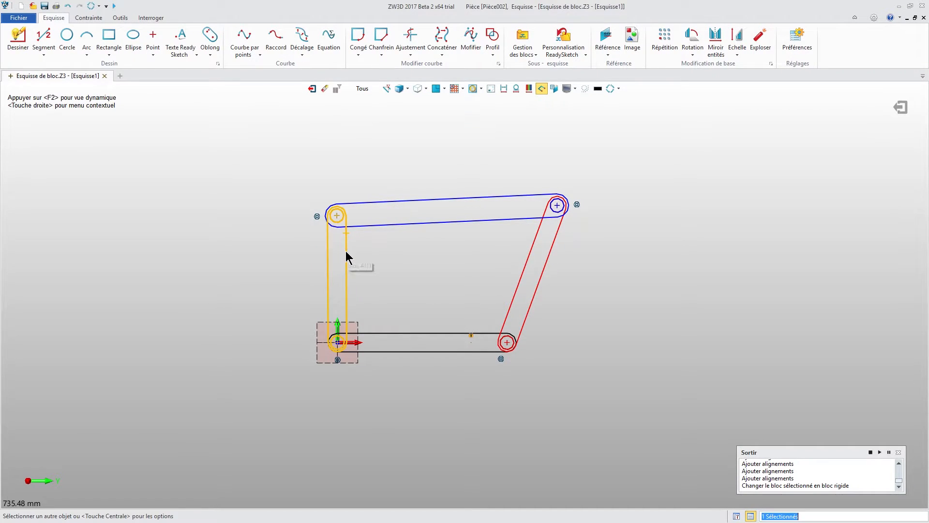
{"action": "double_click", "coordinate": [346, 251]}
Dimension the distance between the green block's two circle centres at 200 mm and return to the main sketch.
{"action": "left_click", "coordinate": [89, 17]}
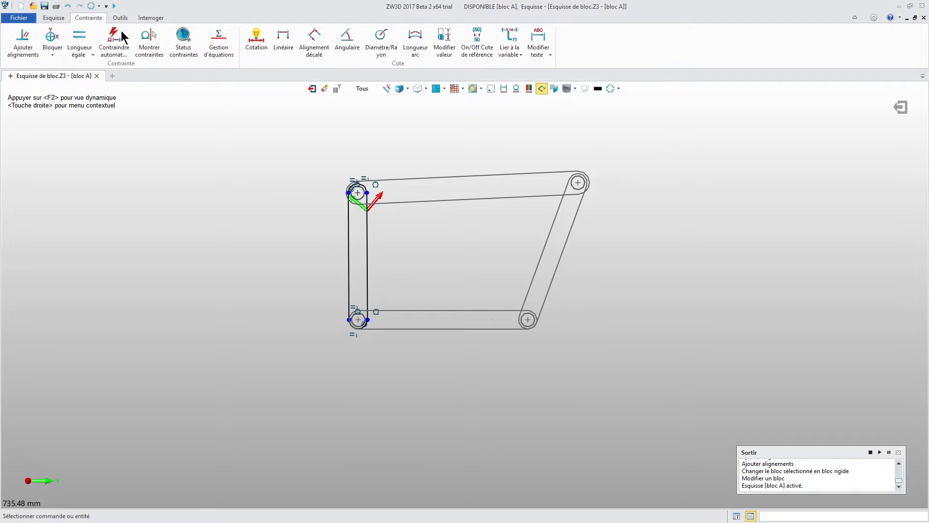
{"action": "left_click", "coordinate": [256, 41]}
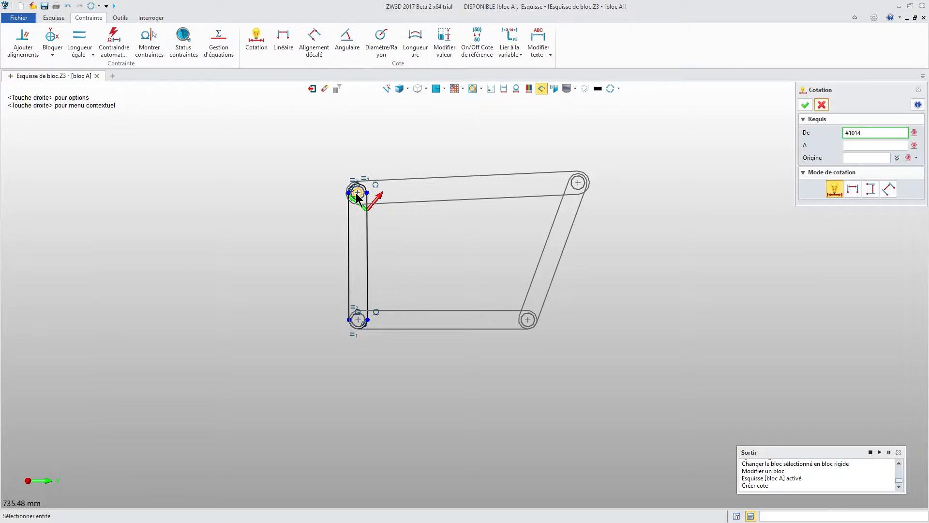
{"action": "left_click", "coordinate": [358, 319]}
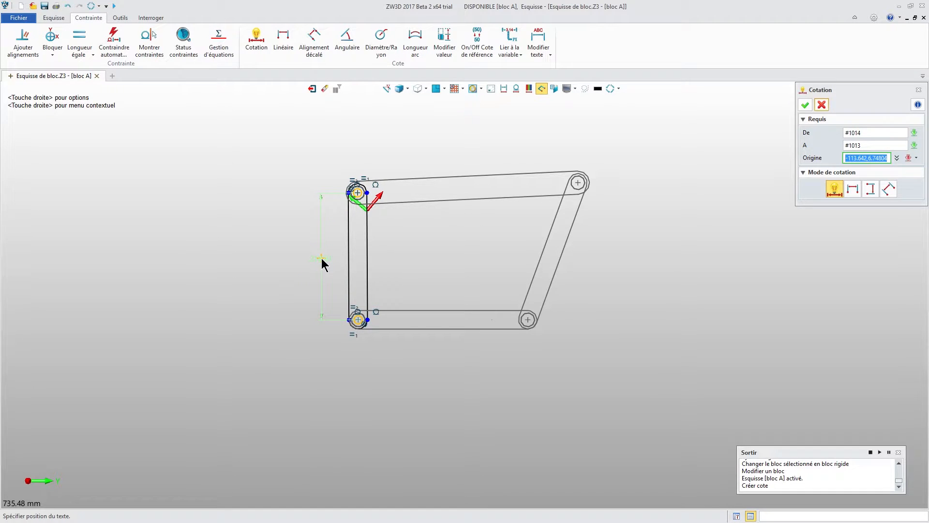
{"action": "left_click", "coordinate": [321, 258]}
{"action": "type", "text": "20"}
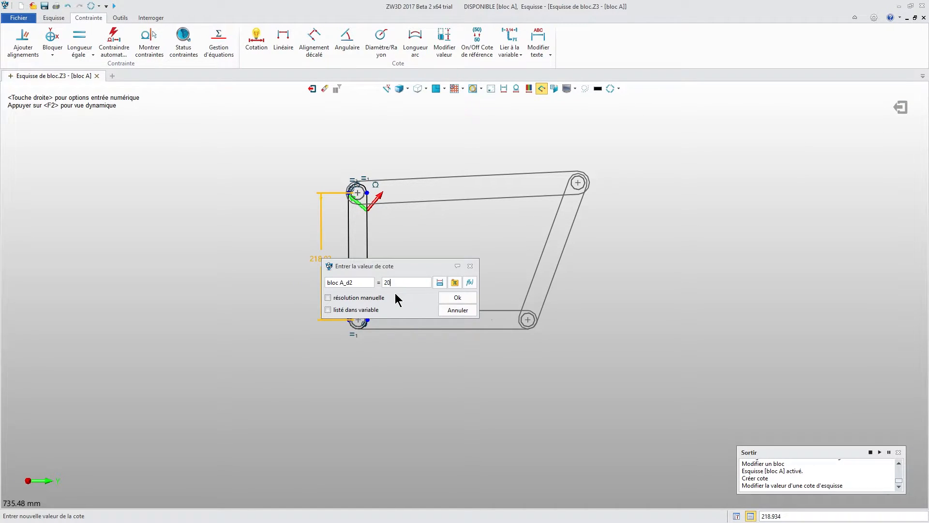
{"action": "type", "text": "0"}
{"action": "key", "text": "Return"}
{"action": "left_click", "coordinate": [805, 104]}
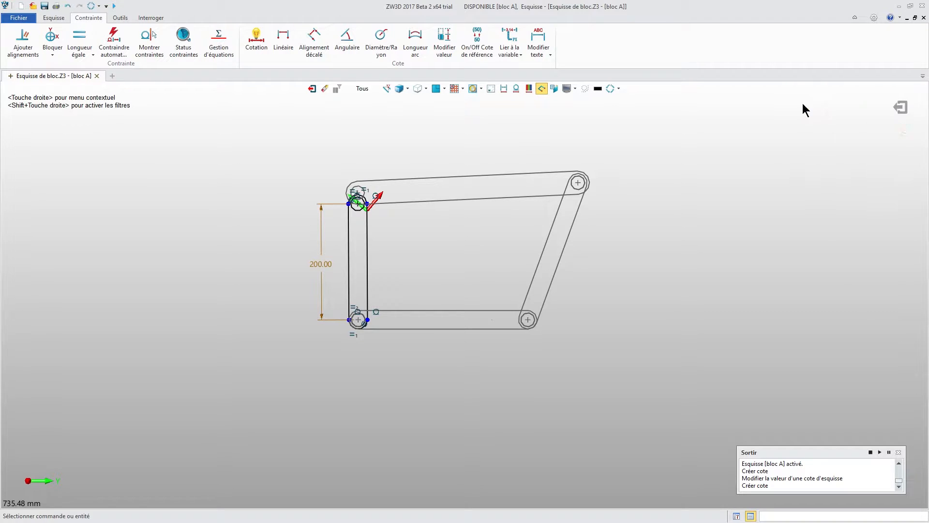
{"action": "left_click", "coordinate": [311, 88]}
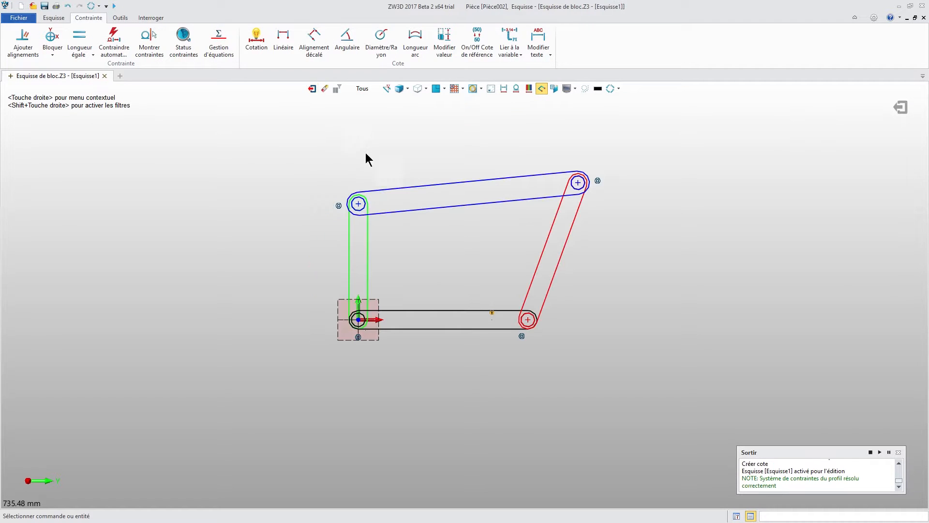
Edit the red block, dimension its circle centre distance at 230 mm, and return to the main sketch.
{"action": "double_click", "coordinate": [556, 265]}
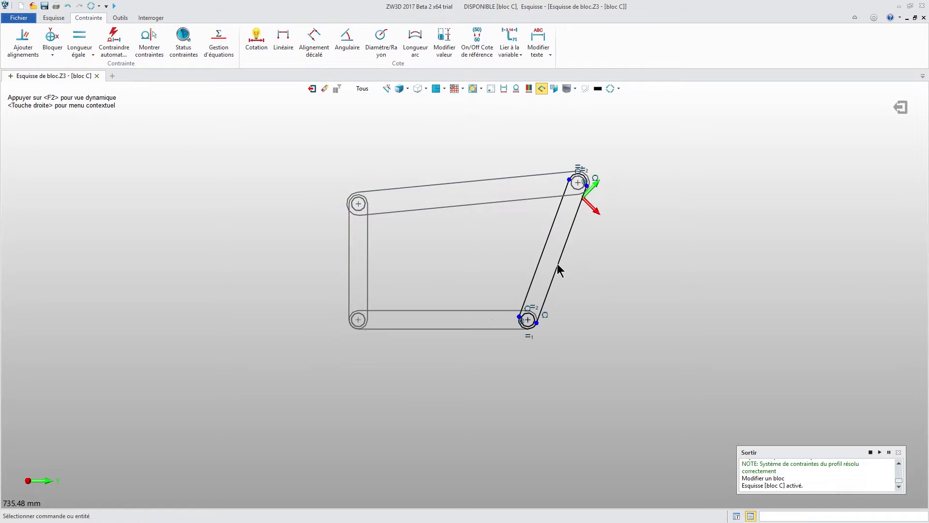
{"action": "left_click", "coordinate": [256, 38]}
{"action": "left_click", "coordinate": [577, 184]}
{"action": "left_click", "coordinate": [528, 319]}
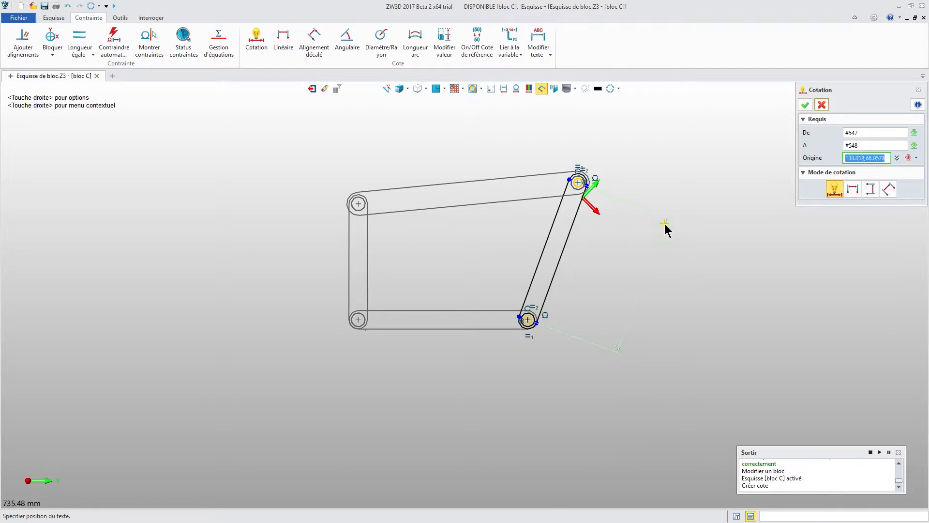
{"action": "left_click", "coordinate": [628, 234]}
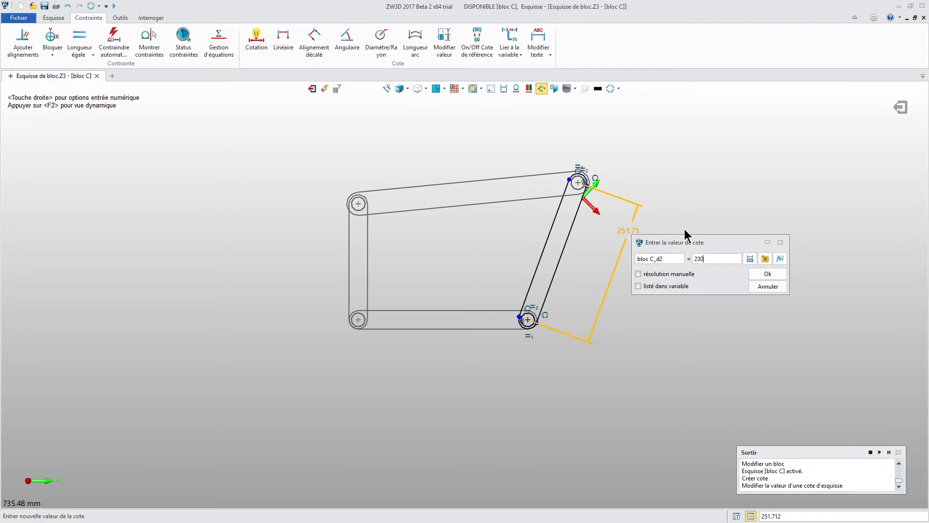
{"action": "key", "text": "Return"}
{"action": "left_click", "coordinate": [802, 103]}
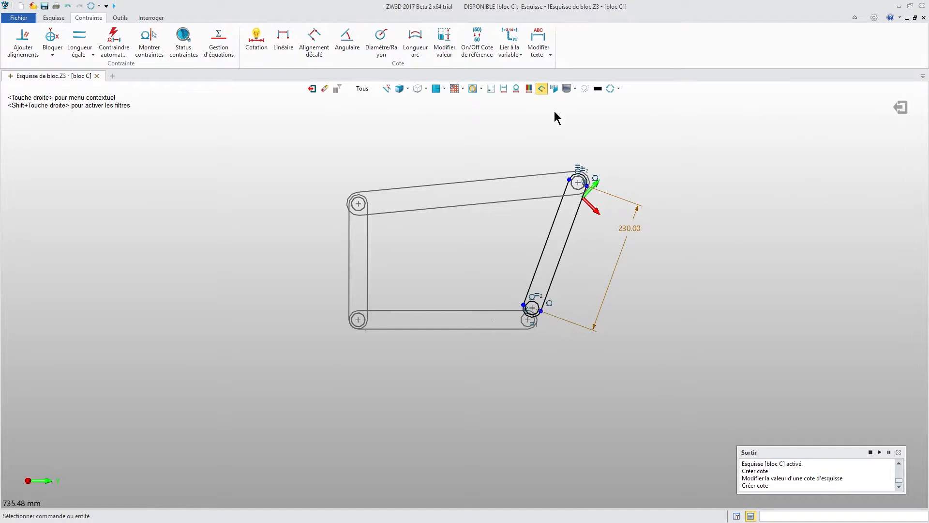
{"action": "left_click", "coordinate": [312, 89]}
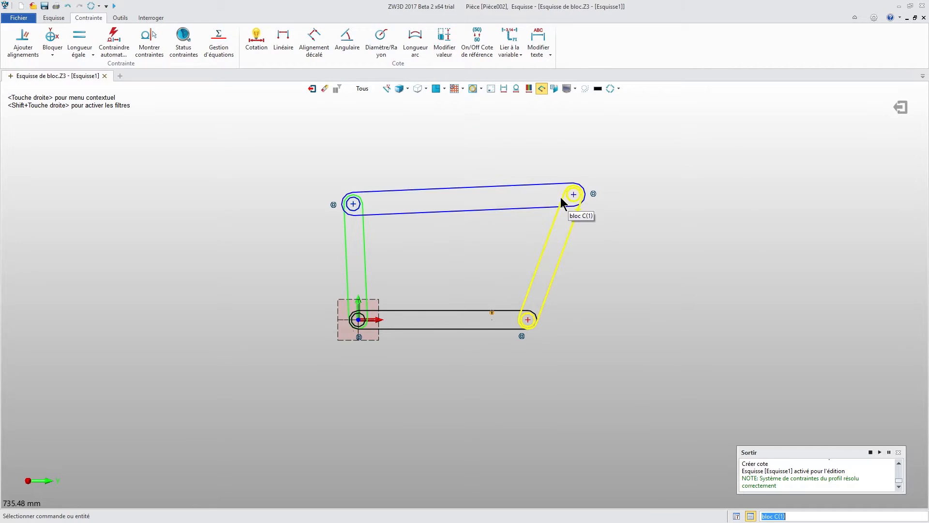
Swing the resized linkage by the red block's upper end so the red block leans further right.
{"action": "left_click_drag", "start_coordinate": [565, 196], "coordinate": [585, 186]}
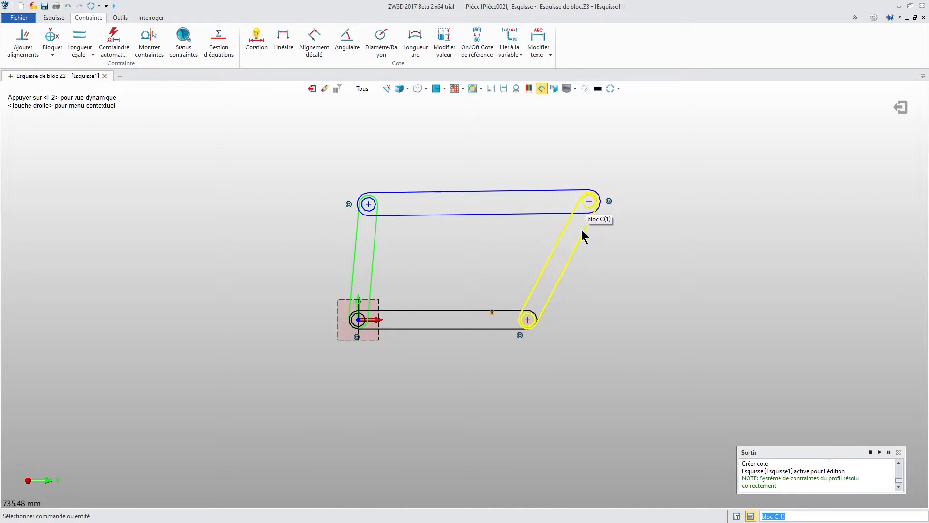
{"action": "mouse_move", "coordinate": [583, 234]}
{"action": "middle_mouse_down"}
{"action": "mouse_move", "coordinate": [566, 231]}
{"action": "mouse_move", "coordinate": [543, 257]}
{"action": "mouse_move", "coordinate": [580, 258]}
{"action": "middle_mouse_up"}
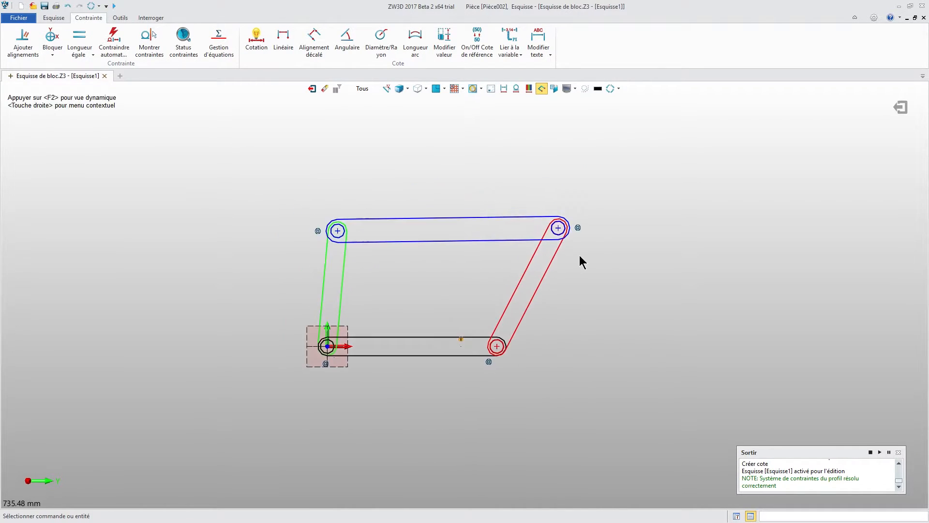
{"action": "left_click", "coordinate": [52, 18]}
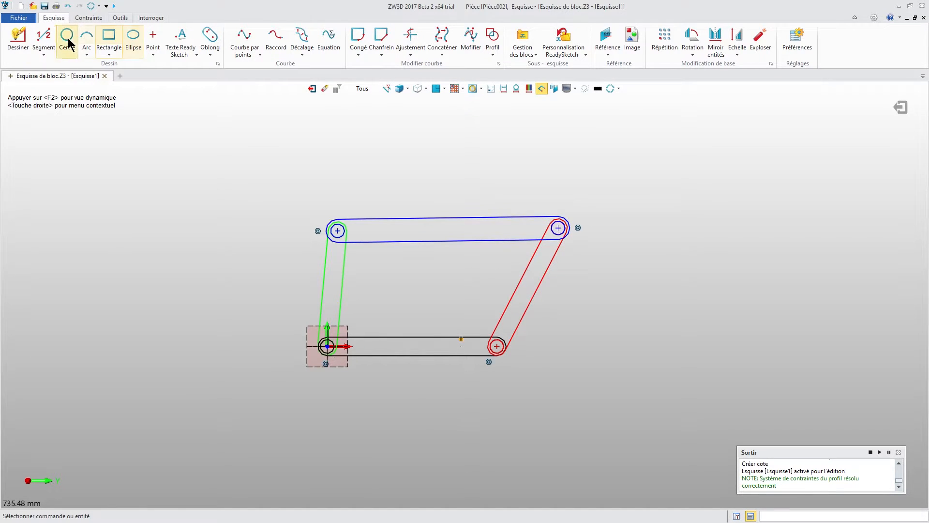
Sketch a closed rectangular profile on the upper edge of the blue block, between its two circles.
{"action": "left_click", "coordinate": [18, 39]}
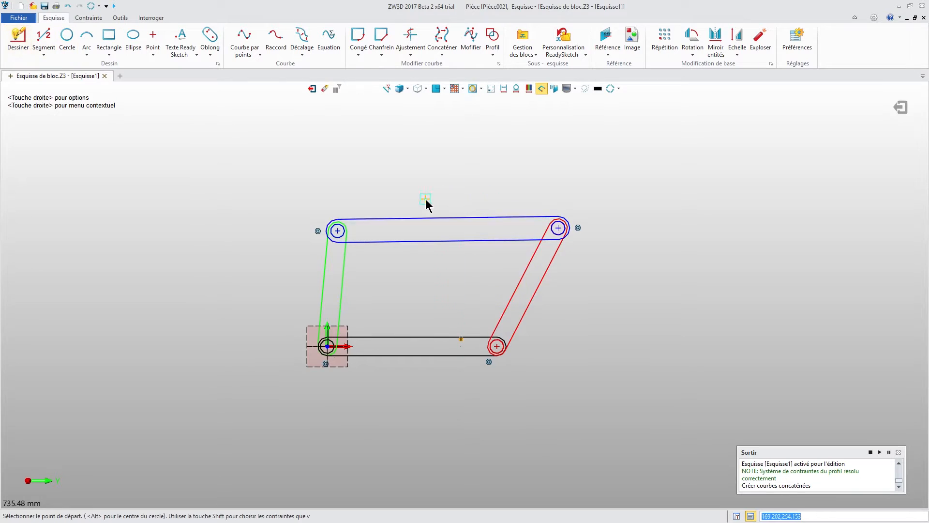
{"action": "scroll", "coordinate": [425, 199], "scroll_direction": "up", "scroll_amount": 2}
{"action": "left_click", "coordinate": [390, 227]}
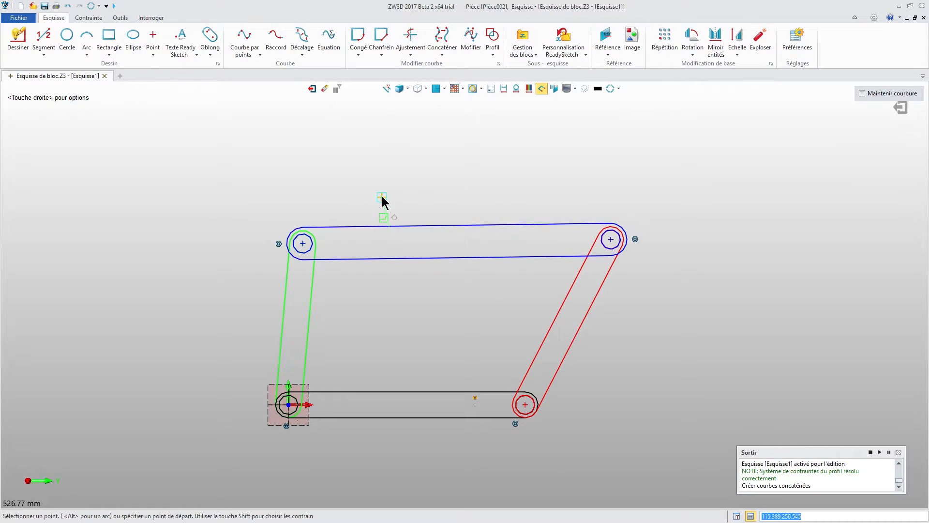
{"action": "scroll", "coordinate": [389, 191], "scroll_direction": "up", "scroll_amount": 1}
{"action": "left_click", "coordinate": [390, 193]}
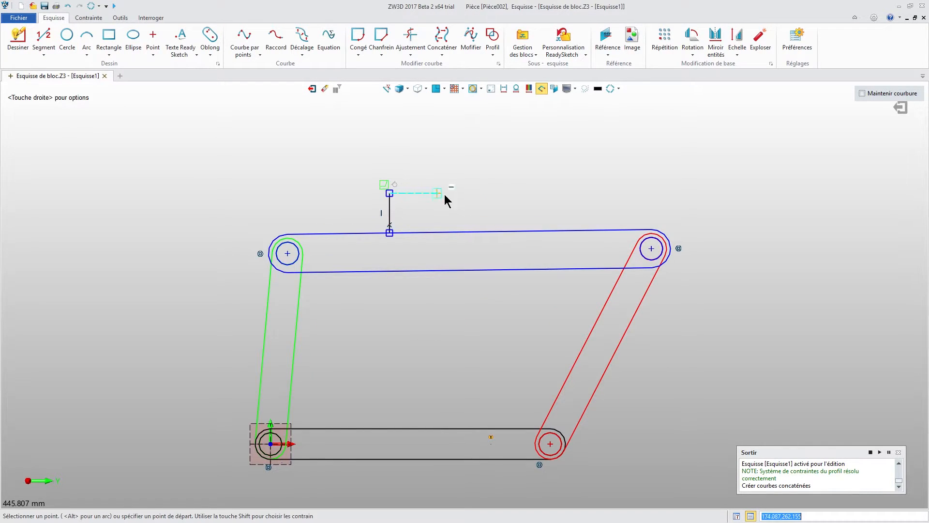
{"action": "left_click", "coordinate": [527, 191]}
{"action": "left_click", "coordinate": [530, 228]}
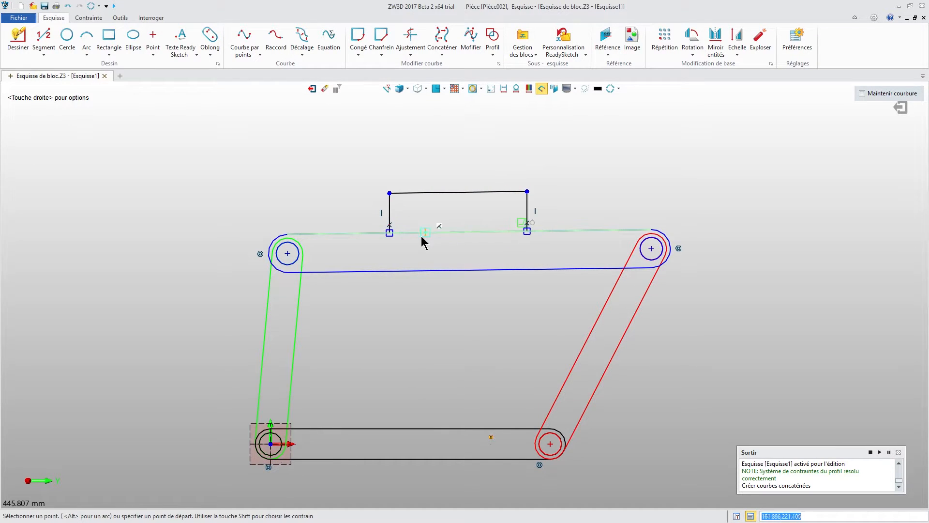
{"action": "key", "text": "Escape"}
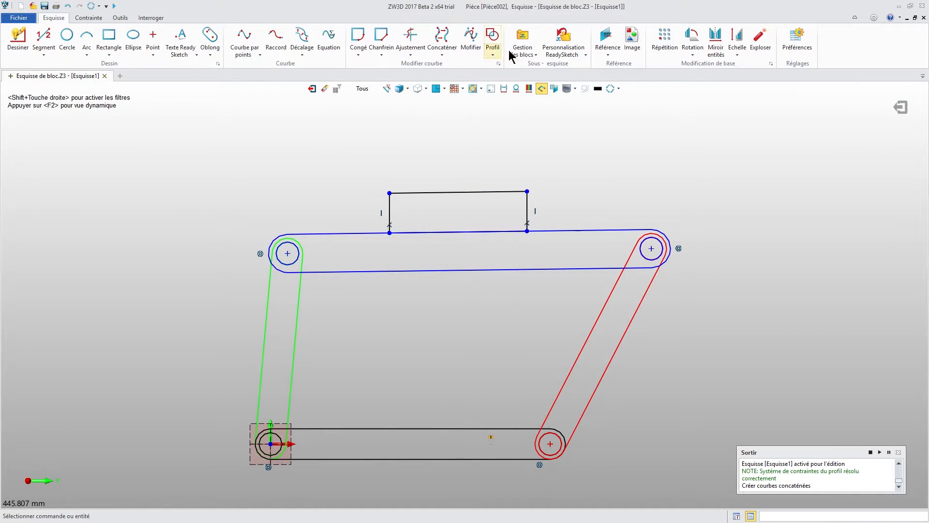
Add the four lines of the rectangular profile to the existing blue block.
{"action": "left_click", "coordinate": [532, 53]}
{"action": "left_click", "coordinate": [561, 124]}
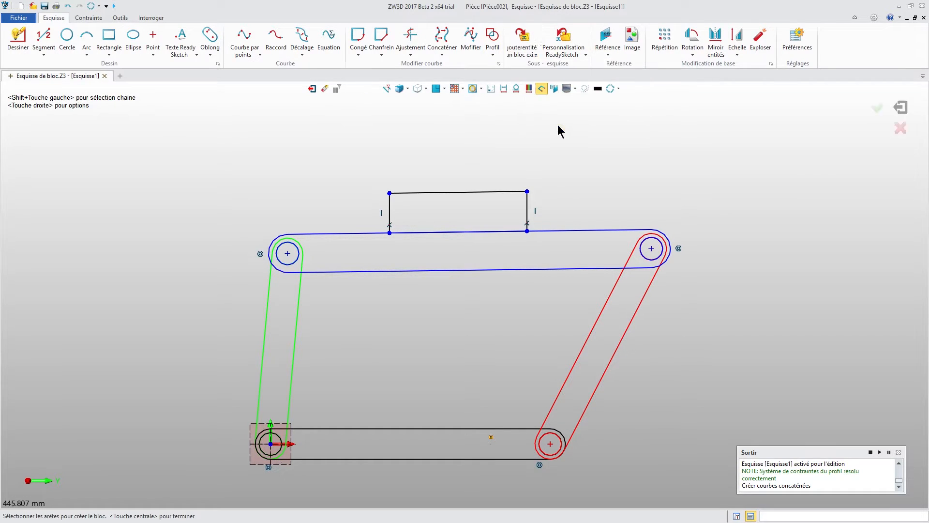
{"action": "left_click", "coordinate": [503, 192]}
{"action": "left_click", "coordinate": [527, 208]}
{"action": "left_click", "coordinate": [389, 216]}
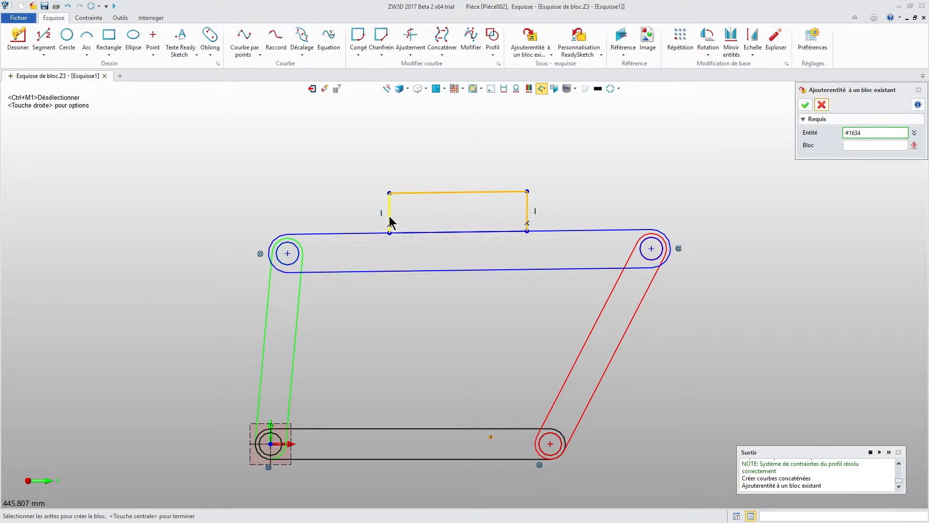
{"action": "left_click", "coordinate": [432, 233]}
{"action": "left_click", "coordinate": [854, 140]}
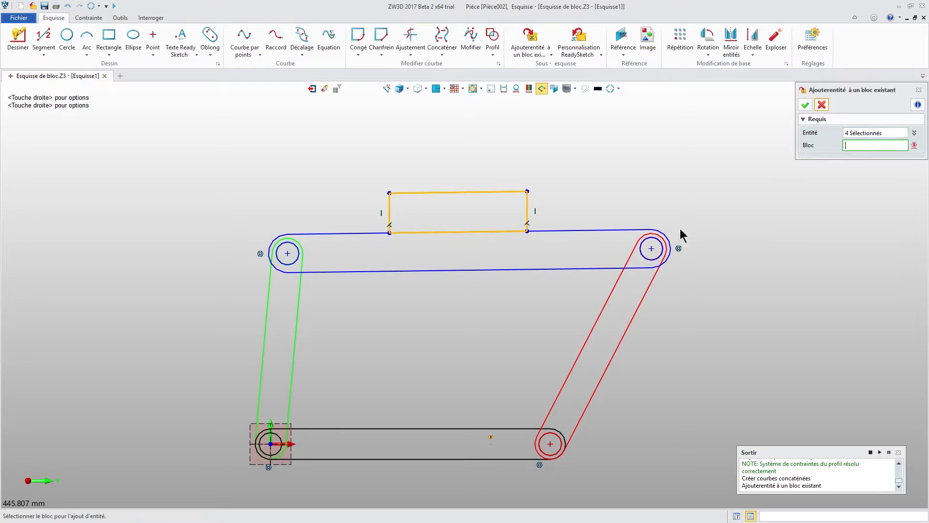
{"action": "left_click", "coordinate": [593, 230]}
{"action": "left_click", "coordinate": [806, 104]}
Move the linkage by the blue block's right end to test the motion with the added rectangle.
{"action": "scroll", "coordinate": [594, 177], "scroll_direction": "down", "scroll_amount": 3}
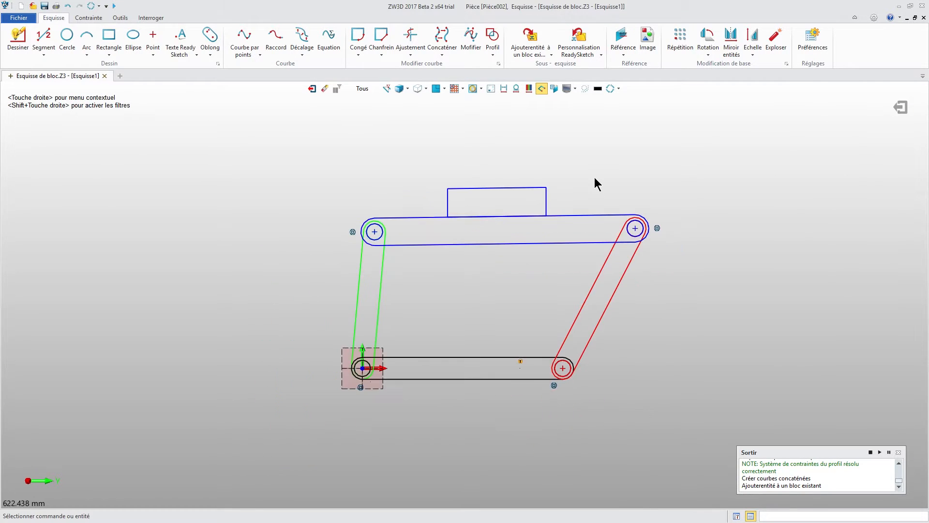
{"action": "mouse_move", "coordinate": [635, 250]}
{"action": "left_mouse_down"}
{"action": "mouse_move", "coordinate": [541, 230]}
{"action": "mouse_move", "coordinate": [632, 227]}
{"action": "mouse_move", "coordinate": [609, 219]}
{"action": "mouse_move", "coordinate": [523, 212]}
{"action": "mouse_move", "coordinate": [675, 225]}
{"action": "mouse_move", "coordinate": [508, 215]}
{"action": "mouse_move", "coordinate": [600, 211]}
{"action": "mouse_move", "coordinate": [635, 224]}
{"action": "left_mouse_up"}
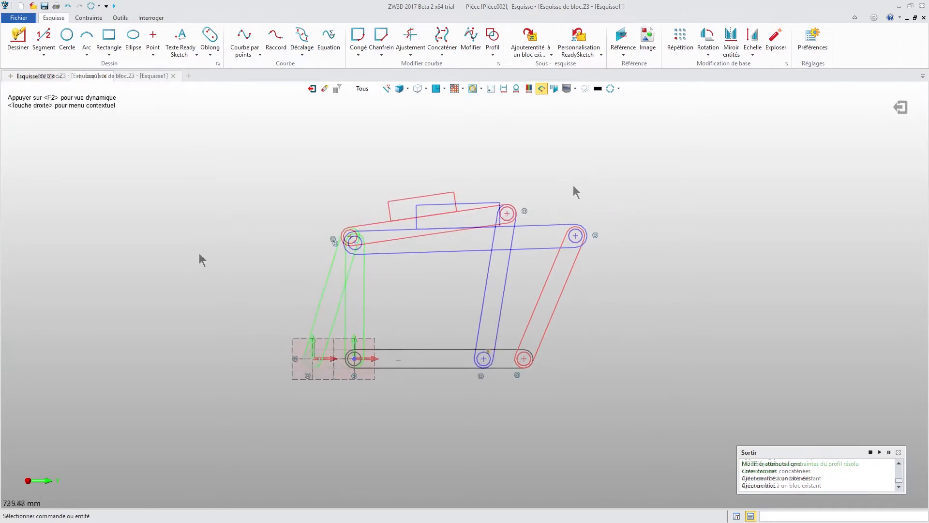
{"action": "left_click_drag", "start_coordinate": [574, 191], "coordinate": [561, 200]}
Create a flexible block named global from all four blocks of the linkage.
{"action": "scroll", "coordinate": [343, 254], "scroll_direction": "up", "scroll_amount": 2}
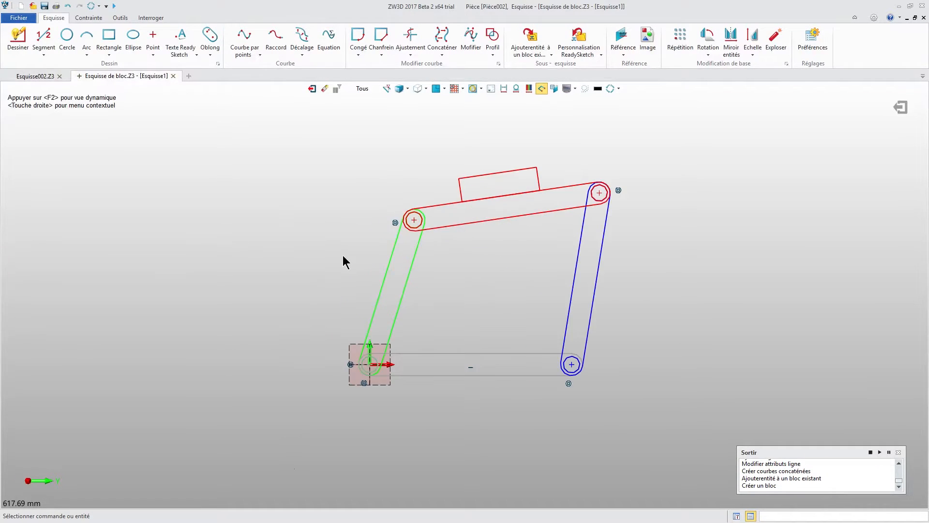
{"action": "middle_click_drag", "start_coordinate": [343, 255], "coordinate": [316, 262]}
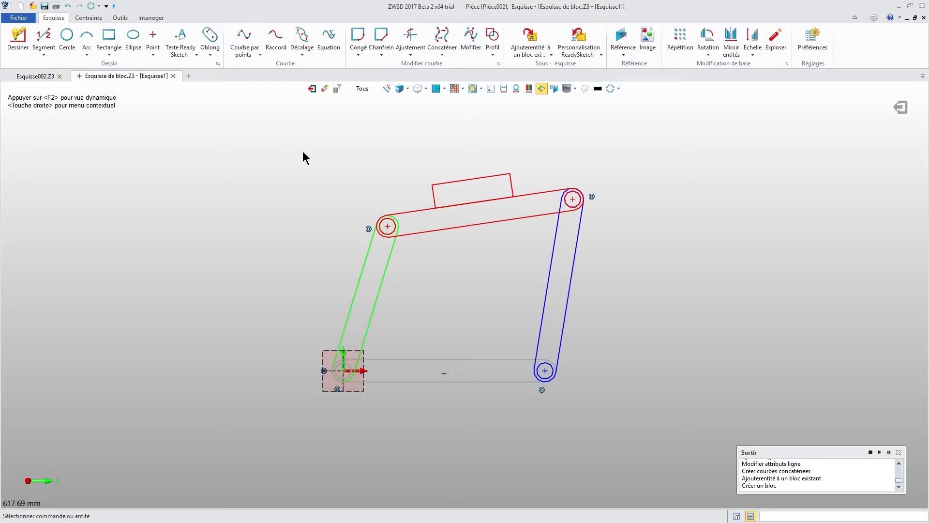
{"action": "left_click_drag", "start_coordinate": [261, 156], "coordinate": [655, 423]}
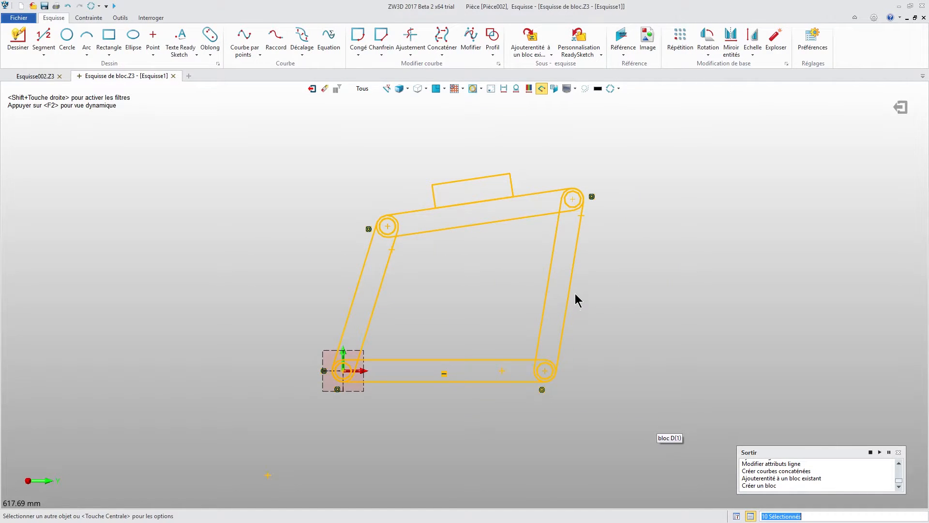
{"action": "left_click", "coordinate": [552, 54]}
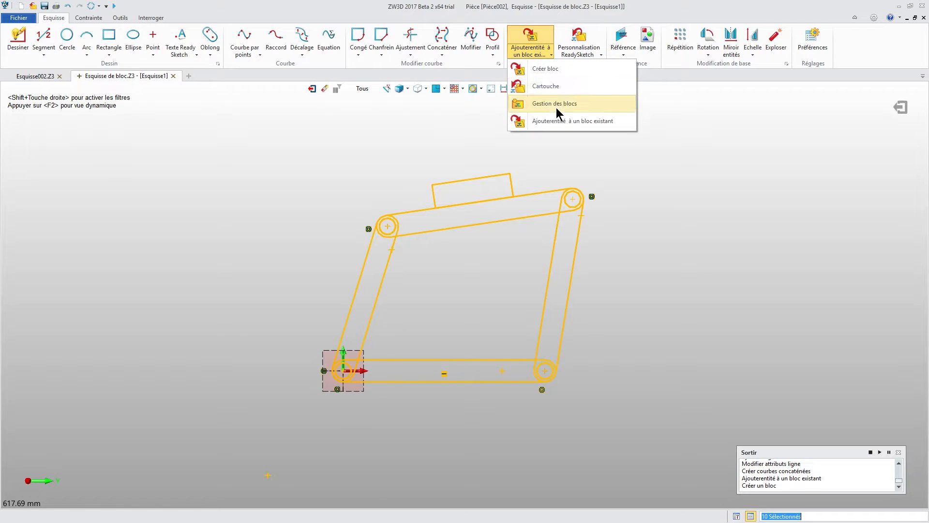
{"action": "left_click", "coordinate": [539, 68]}
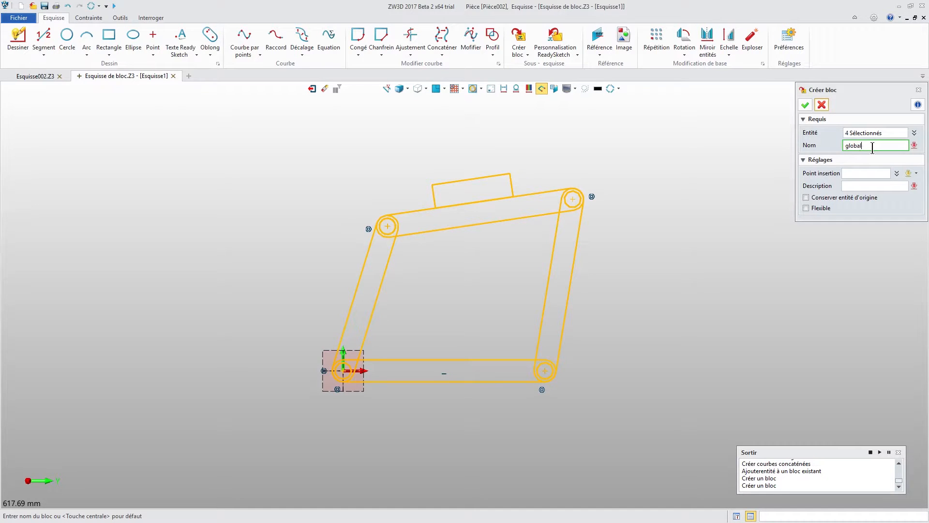
{"action": "left_click", "coordinate": [806, 209]}
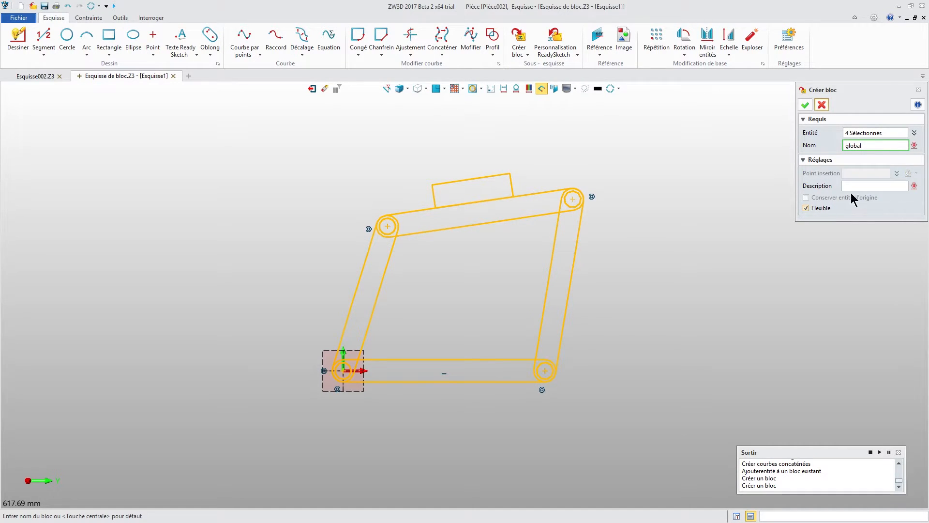
{"action": "left_click", "coordinate": [806, 105]}
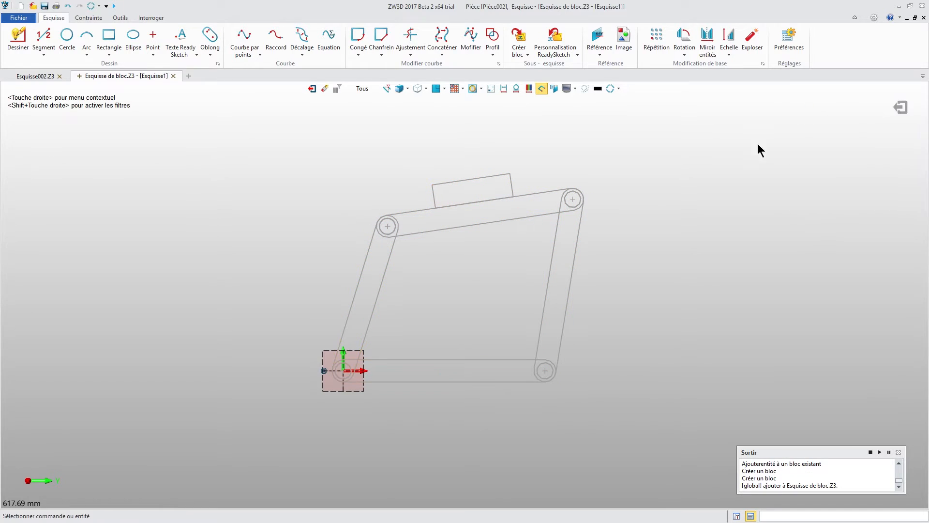
Close the Esquisse002.Z3 file and create a standalone sketch named Esquisse001 with the default template.
{"action": "middle_click_drag", "start_coordinate": [491, 243], "coordinate": [481, 241]}
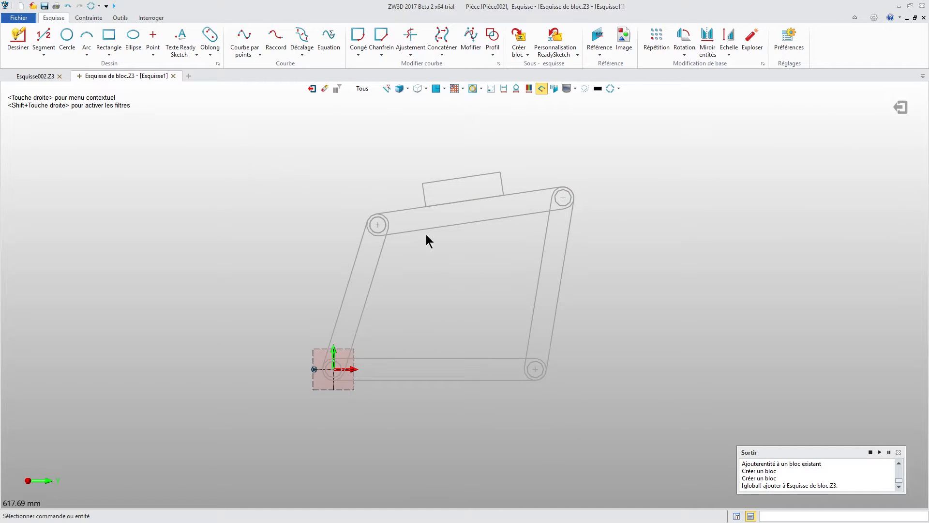
{"action": "left_click", "coordinate": [58, 76]}
{"action": "left_click", "coordinate": [470, 286]}
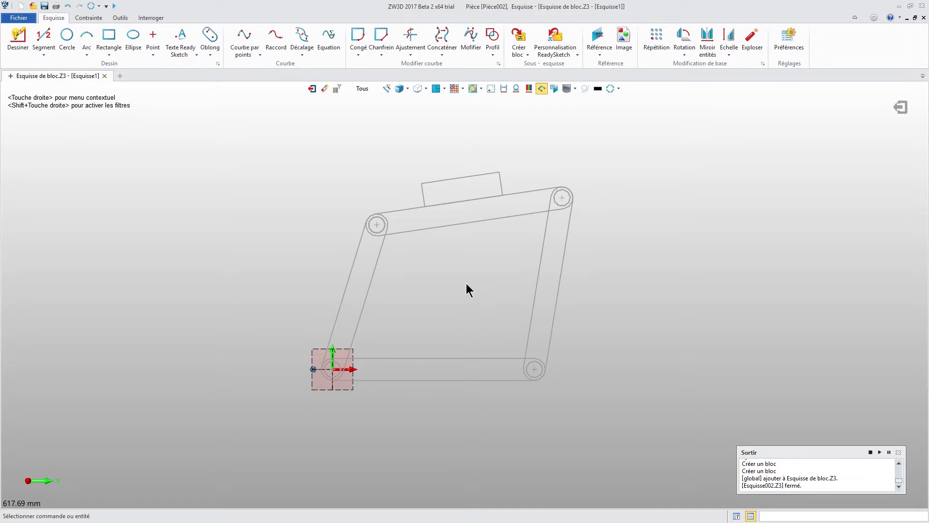
{"action": "left_click", "coordinate": [10, 76]}
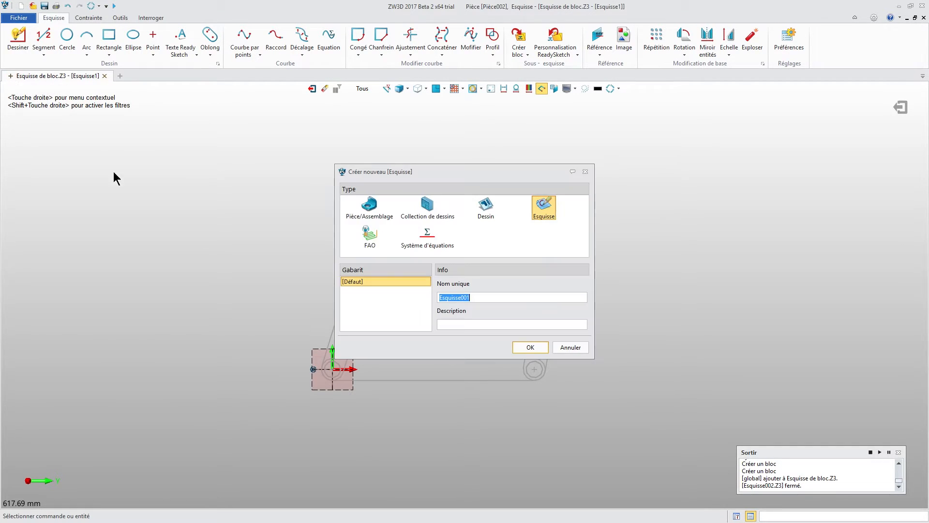
{"action": "left_click", "coordinate": [537, 347]}
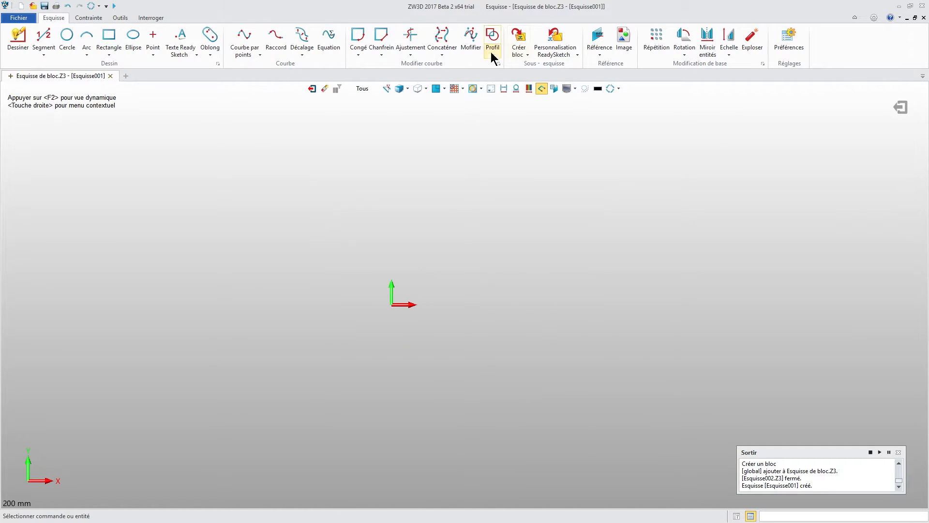
{"action": "left_click", "coordinate": [524, 52]}
{"action": "left_click", "coordinate": [550, 104]}
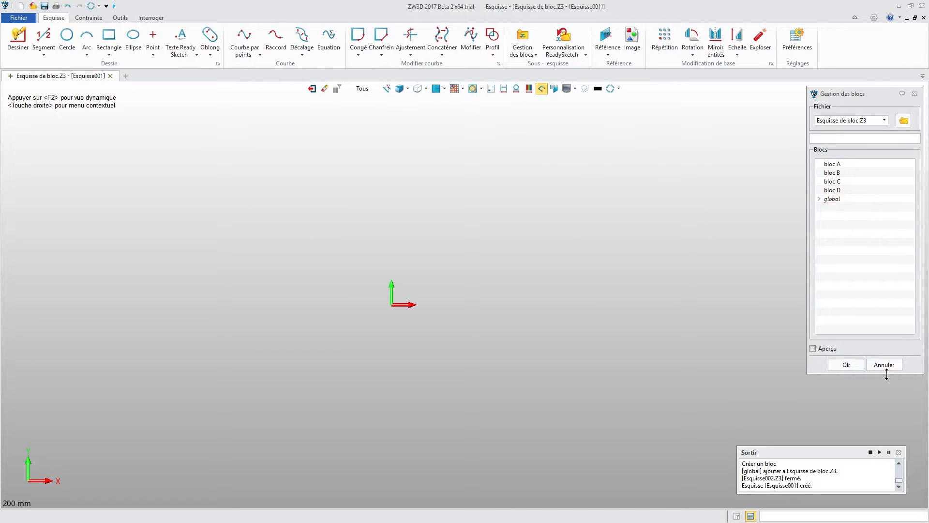
{"action": "left_click", "coordinate": [885, 366]}
Insert the global block from Esquisse de bloc.Z3 into the sketch, below and left of the origin.
{"action": "left_click", "coordinate": [533, 51]}
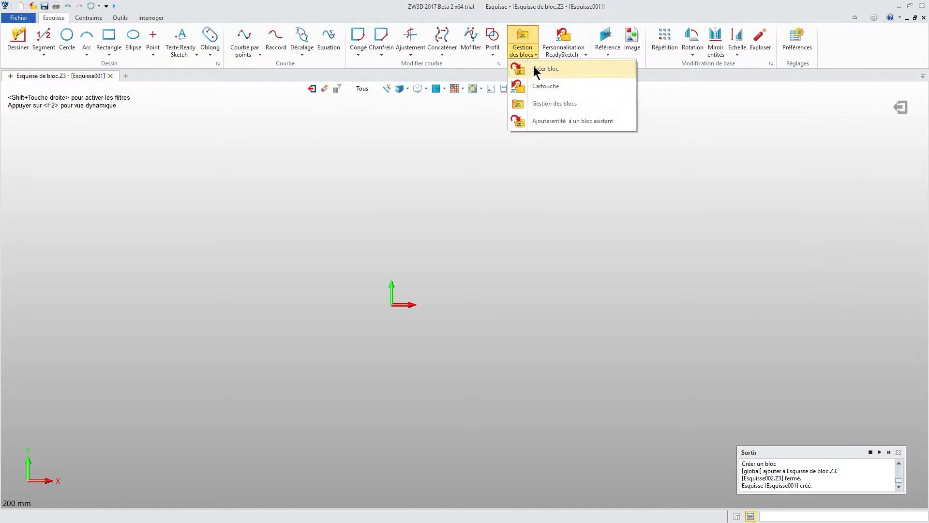
{"action": "left_click", "coordinate": [527, 83]}
{"action": "left_click", "coordinate": [816, 201]}
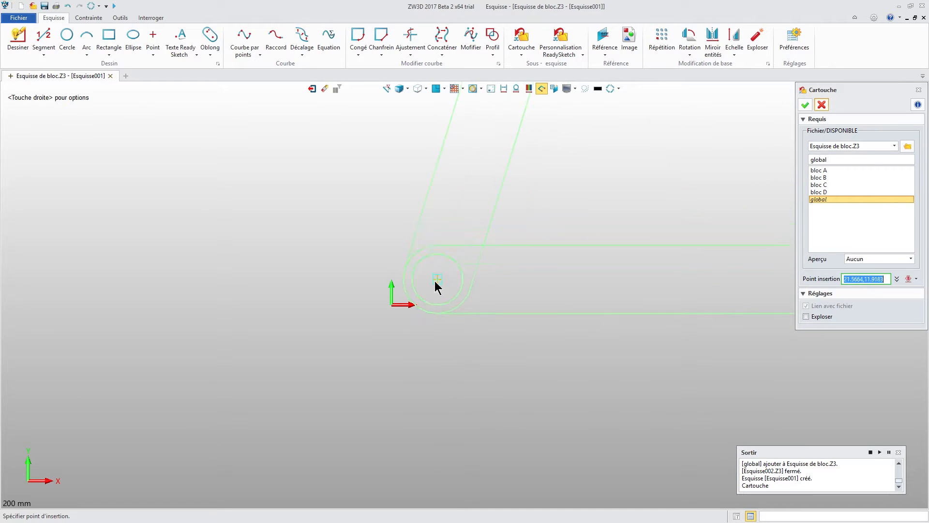
{"action": "left_click", "coordinate": [336, 329]}
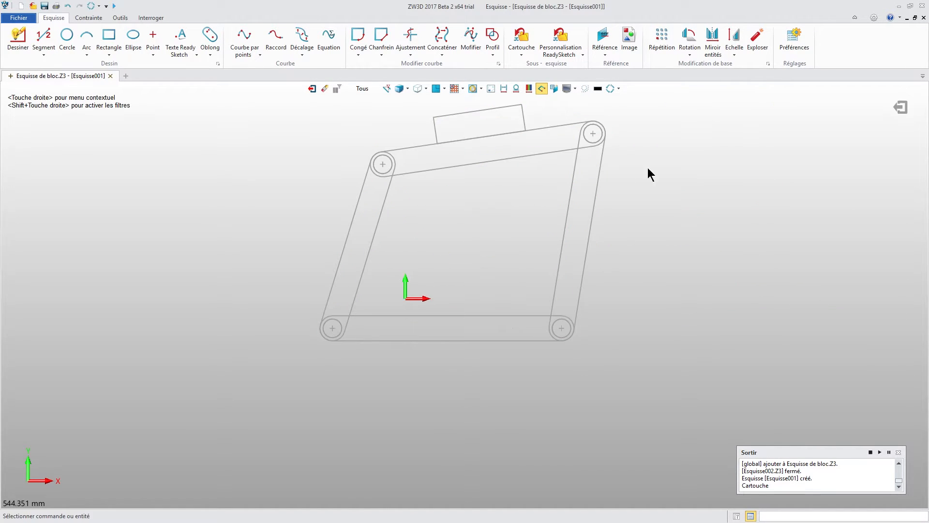
Constrain the centre of the inserted linkage's lower left circle to coincide with the sketch origin.
{"action": "left_click", "coordinate": [89, 18]}
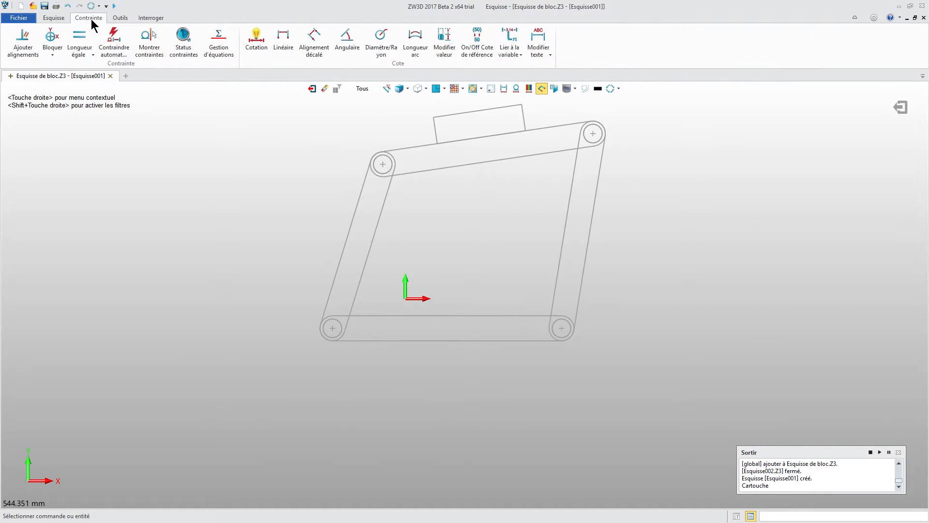
{"action": "left_click", "coordinate": [28, 57]}
{"action": "left_click", "coordinate": [333, 329]}
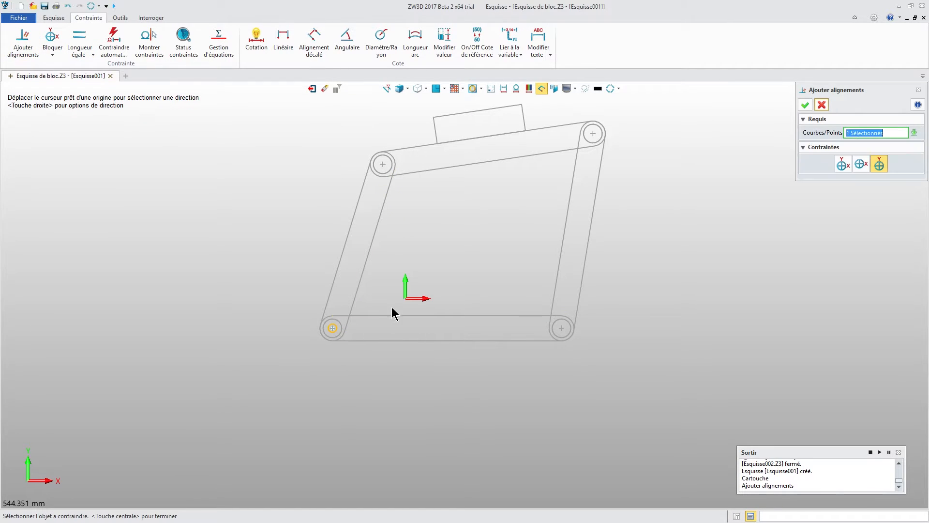
{"action": "left_click", "coordinate": [403, 303]}
{"action": "left_click", "coordinate": [805, 105]}
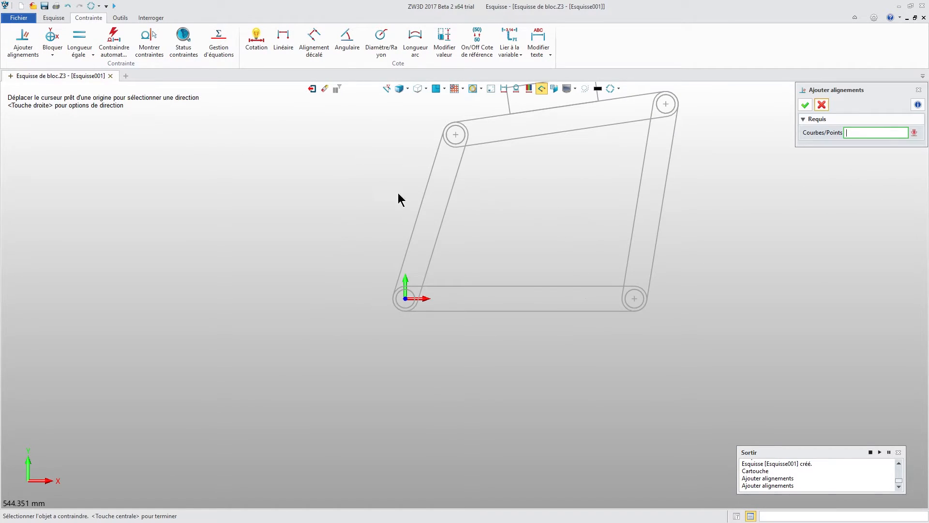
Constrain the lower edge of the linkage's base bar to be horizontal.
{"action": "left_click", "coordinate": [542, 310]}
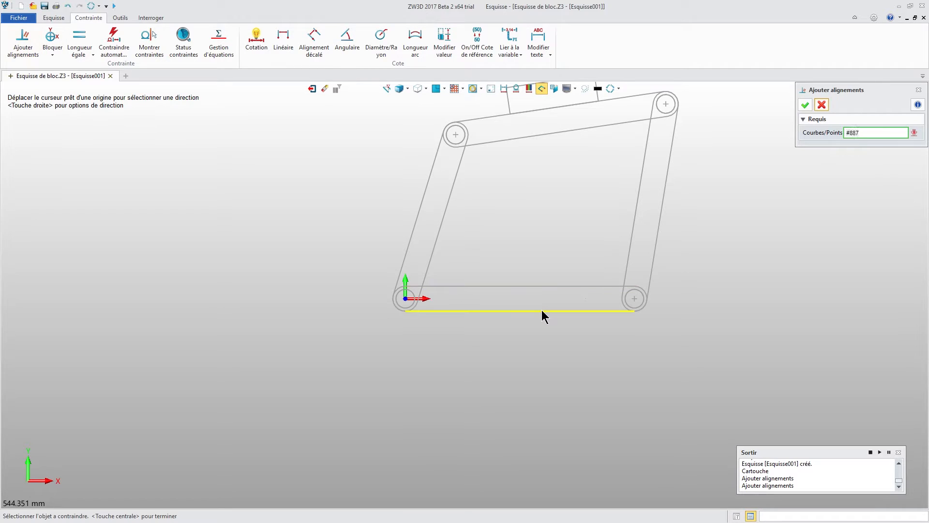
{"action": "left_click", "coordinate": [805, 105]}
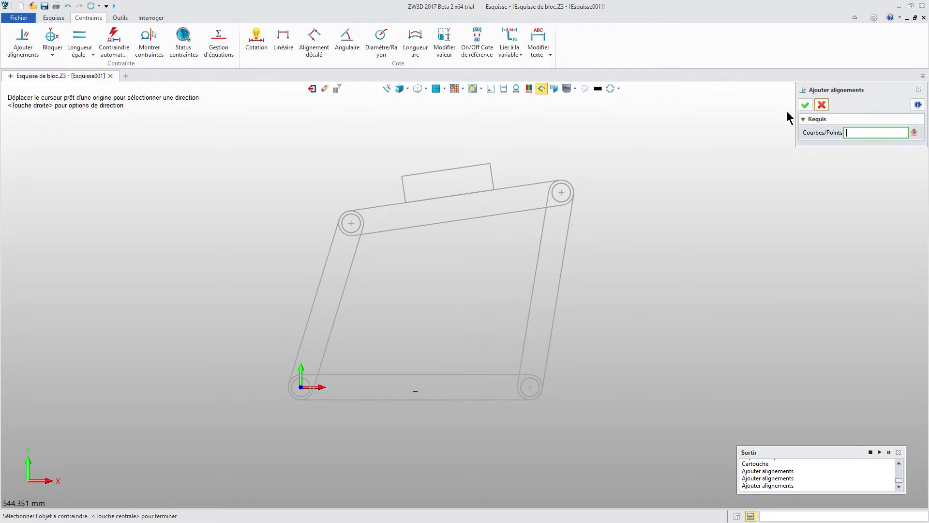
{"action": "left_click", "coordinate": [828, 105]}
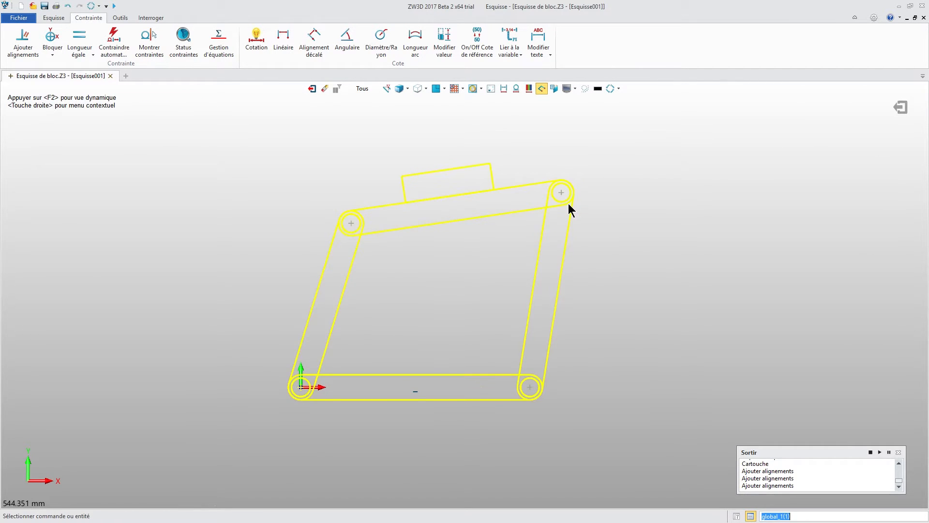
Swing the inserted linkage by its upper right joint so both side bars lean further right.
{"action": "left_click", "coordinate": [566, 203]}
{"action": "mouse_move", "coordinate": [564, 202]}
{"action": "left_mouse_down"}
{"action": "mouse_move", "coordinate": [428, 209]}
{"action": "mouse_move", "coordinate": [625, 235]}
{"action": "mouse_move", "coordinate": [522, 229]}
{"action": "mouse_move", "coordinate": [400, 249]}
{"action": "mouse_move", "coordinate": [608, 267]}
{"action": "left_mouse_up"}
{"action": "middle_click_drag", "start_coordinate": [529, 166], "coordinate": [416, 176]}
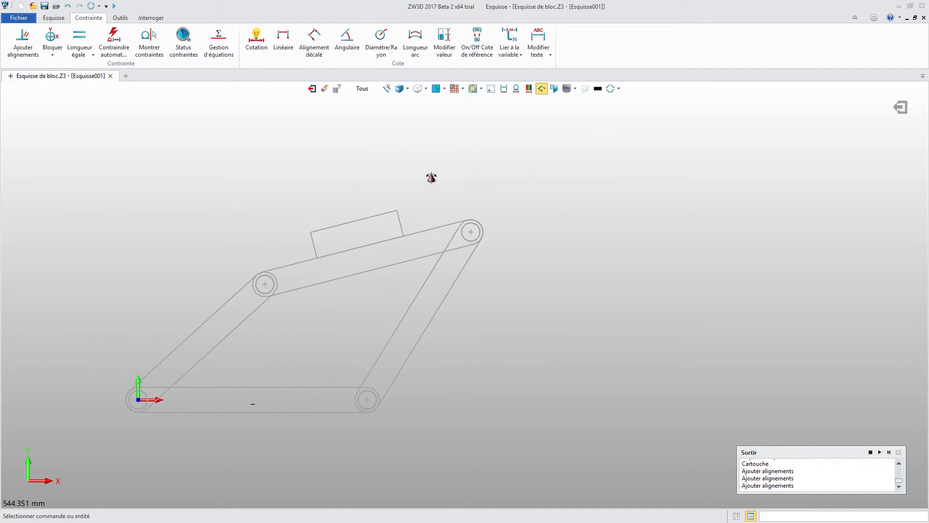
Insert a second global block from Esquisse de bloc.Z3 to the right of the first linkage, level with its base bar.
{"action": "left_click", "coordinate": [52, 20]}
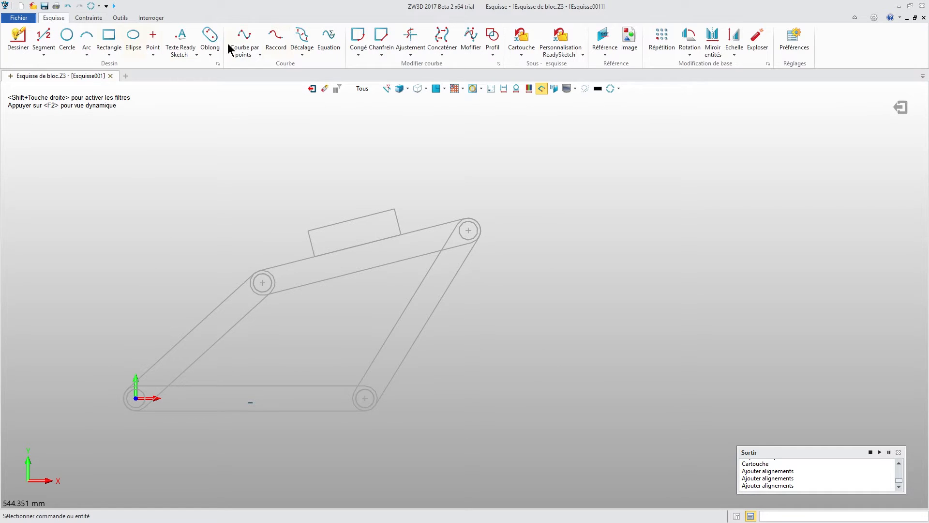
{"action": "left_click", "coordinate": [526, 56]}
{"action": "left_click", "coordinate": [548, 88]}
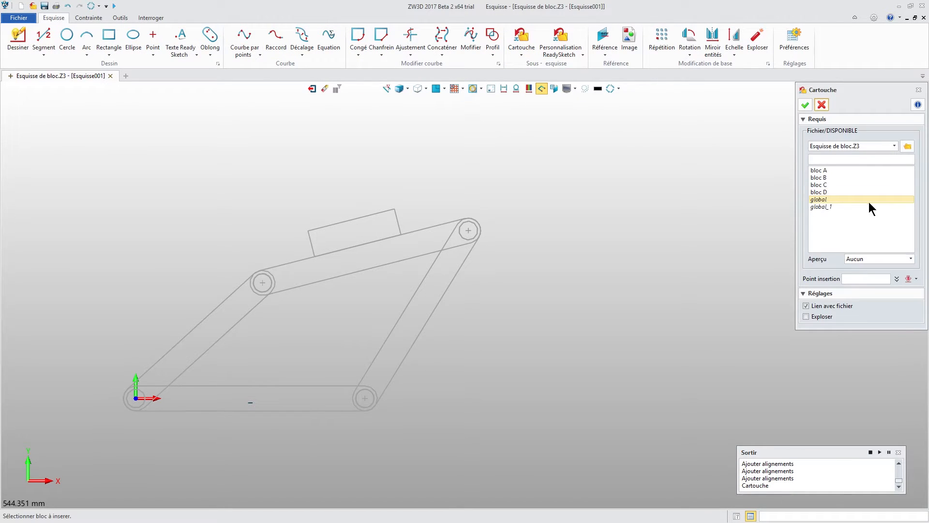
{"action": "left_click", "coordinate": [840, 199]}
{"action": "scroll", "coordinate": [521, 315], "scroll_direction": "down", "scroll_amount": 3}
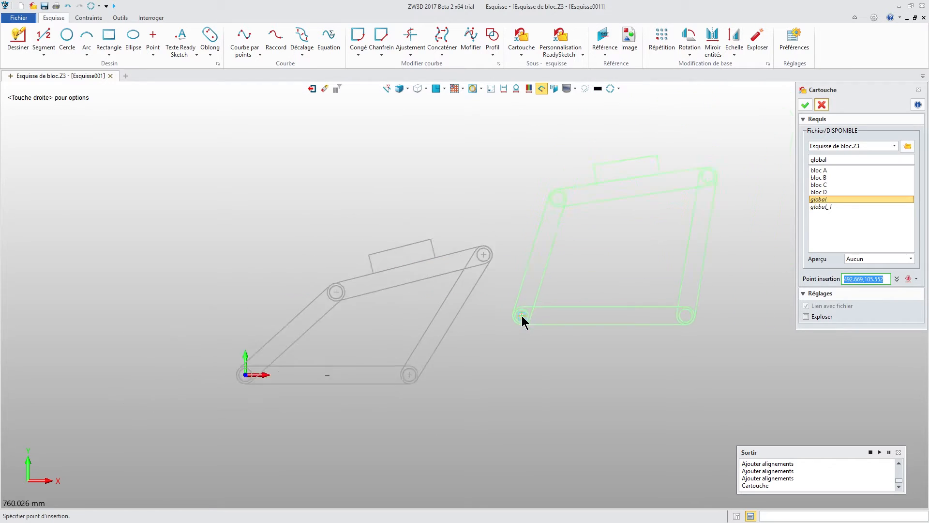
{"action": "left_click", "coordinate": [526, 357]}
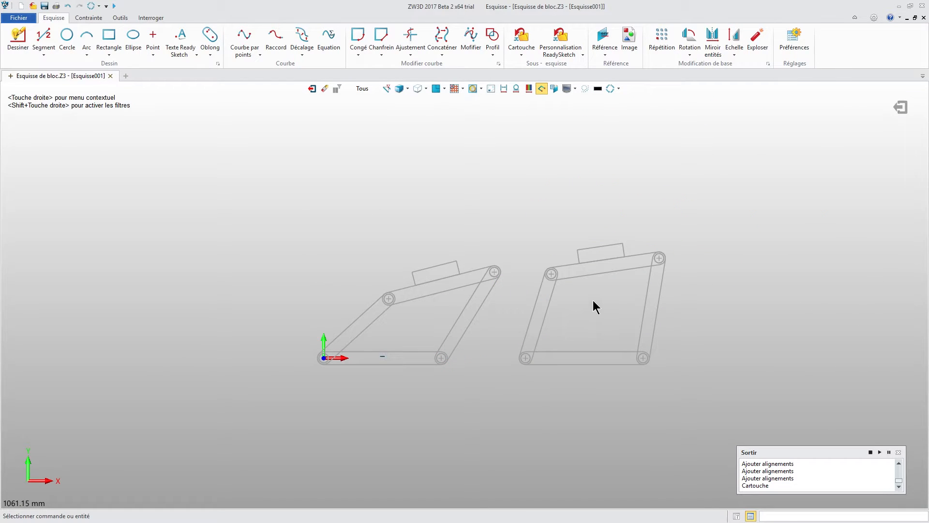
{"action": "middle_click_drag", "start_coordinate": [607, 214], "coordinate": [570, 193]}
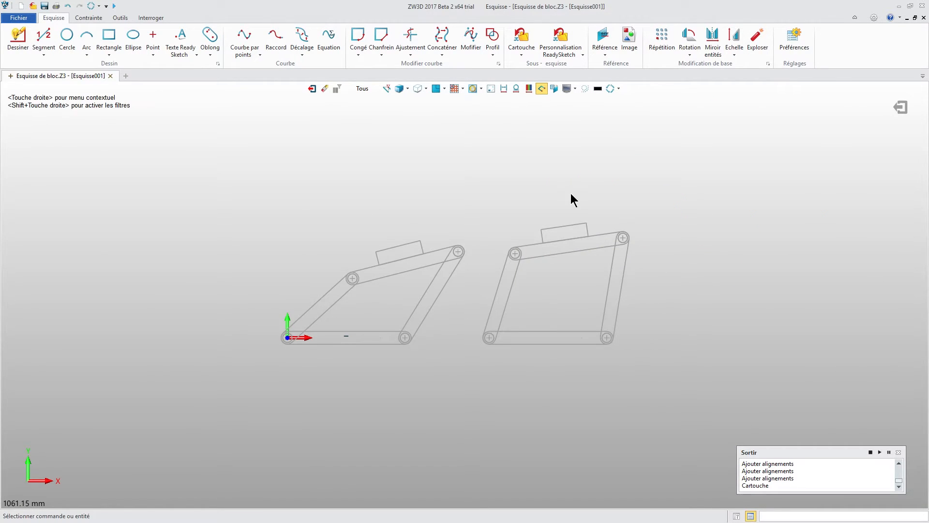
{"action": "mouse_move", "coordinate": [435, 203]}
{"action": "middle_mouse_down"}
{"action": "mouse_move", "coordinate": [415, 201]}
{"action": "mouse_move", "coordinate": [417, 211]}
{"action": "middle_mouse_up"}
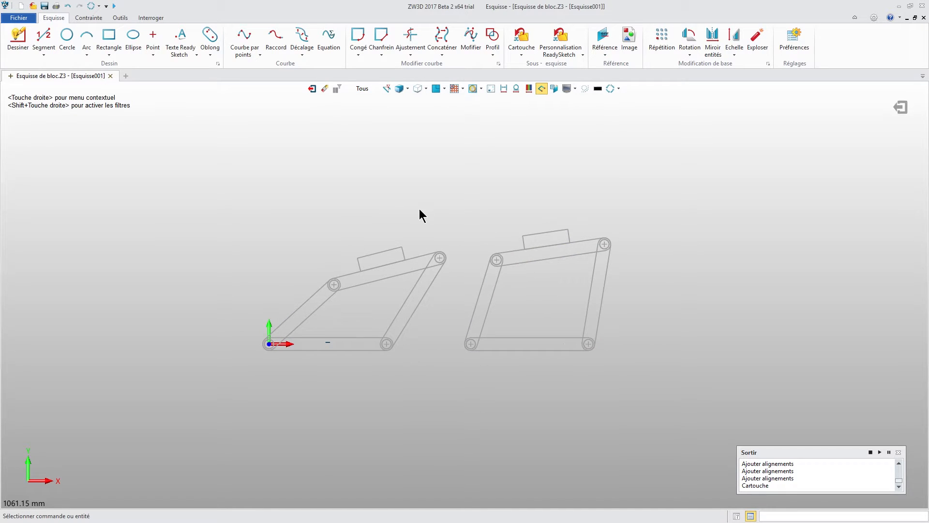
Create a new sketch file named Esquisse002.Z3 from the default template.
{"action": "left_click", "coordinate": [126, 77]}
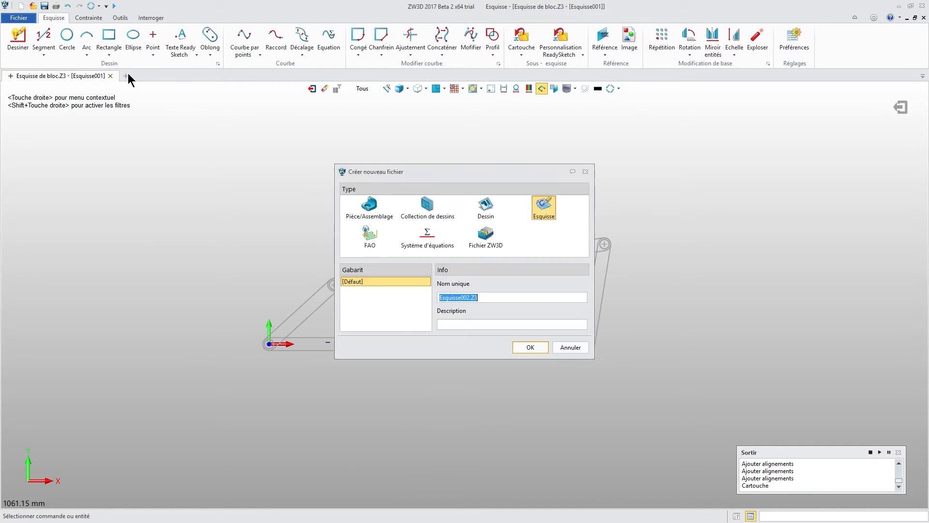
{"action": "left_click", "coordinate": [534, 349]}
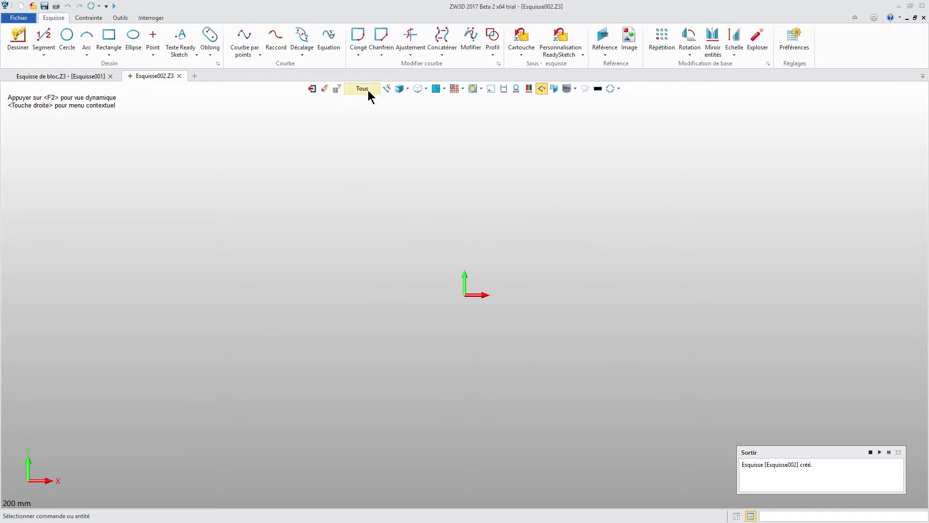
{"action": "left_click", "coordinate": [88, 19]}
{"action": "left_click", "coordinate": [58, 18]}
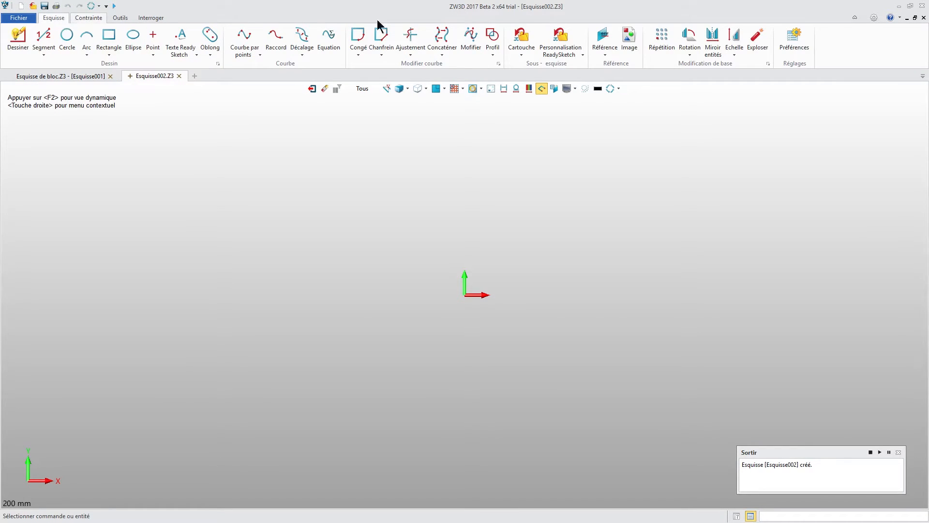
Insert the global block from Esquisse de bloc.Z3 into the new sketch, below and left of the origin.
{"action": "left_click", "coordinate": [533, 56]}
{"action": "left_click", "coordinate": [539, 89]}
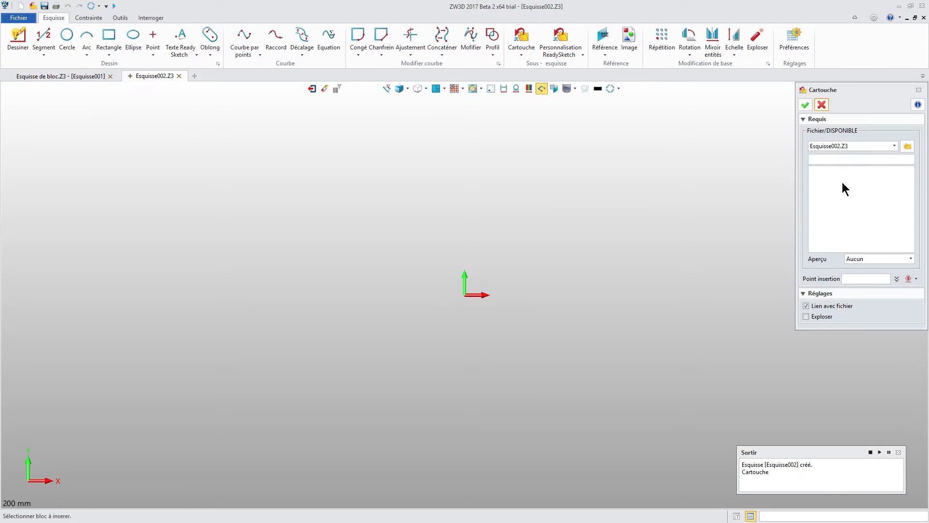
{"action": "left_click", "coordinate": [836, 148]}
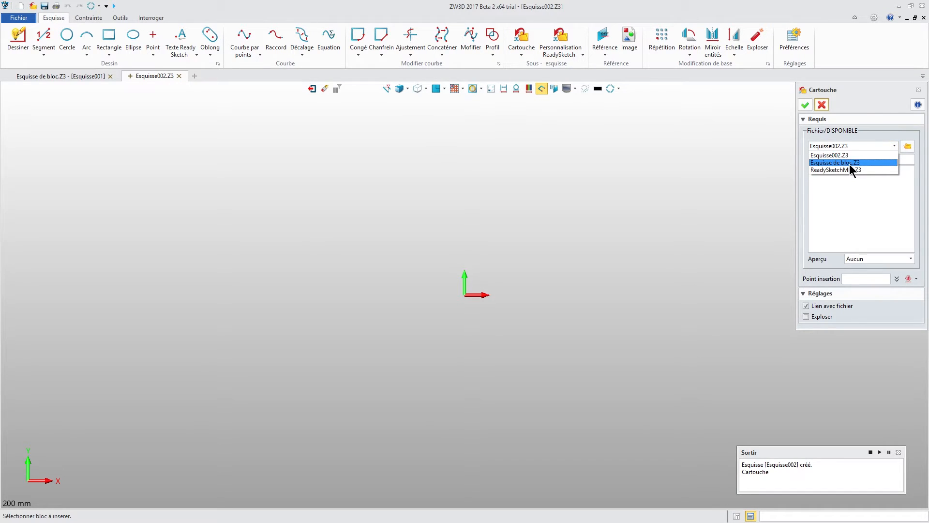
{"action": "left_click", "coordinate": [850, 164]}
{"action": "left_click", "coordinate": [823, 200]}
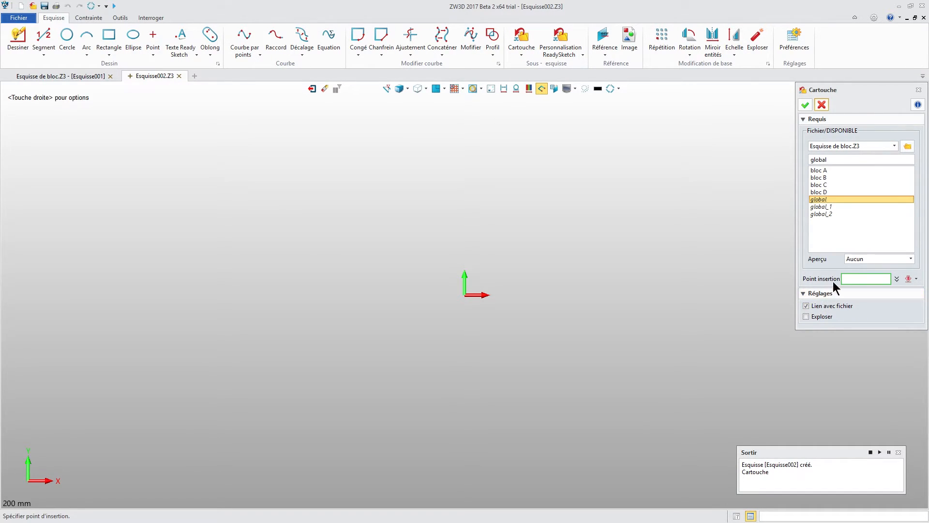
{"action": "scroll", "coordinate": [331, 345], "scroll_direction": "down", "scroll_amount": 3}
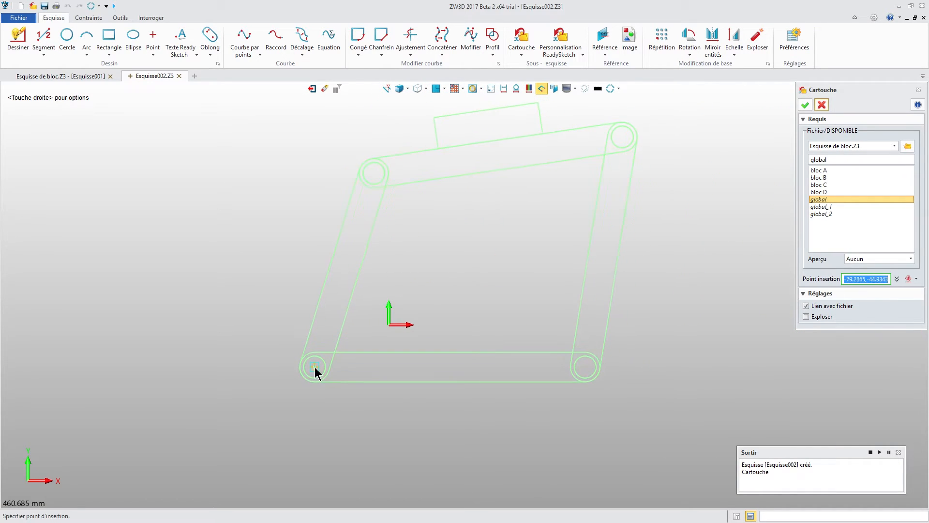
{"action": "left_click", "coordinate": [314, 367]}
Constrain the centre of the linkage's lower left circle to coincide with the origin of the Esquisse002 sketch.
{"action": "left_click", "coordinate": [75, 17]}
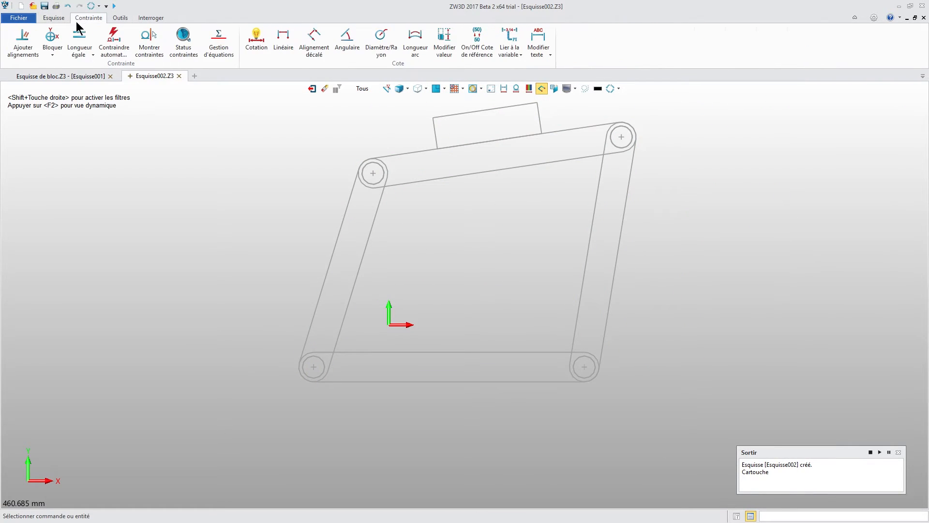
{"action": "left_click", "coordinate": [23, 39]}
{"action": "left_click", "coordinate": [389, 325]}
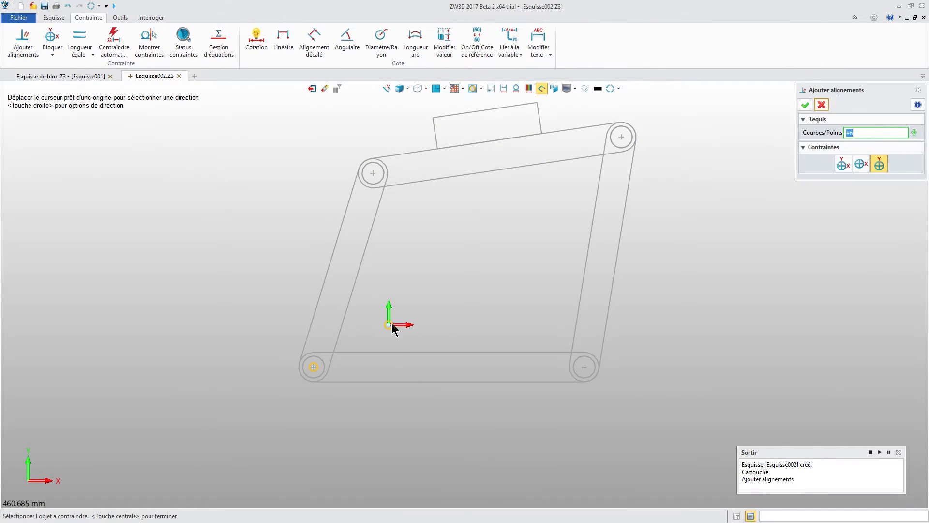
{"action": "left_click", "coordinate": [805, 106]}
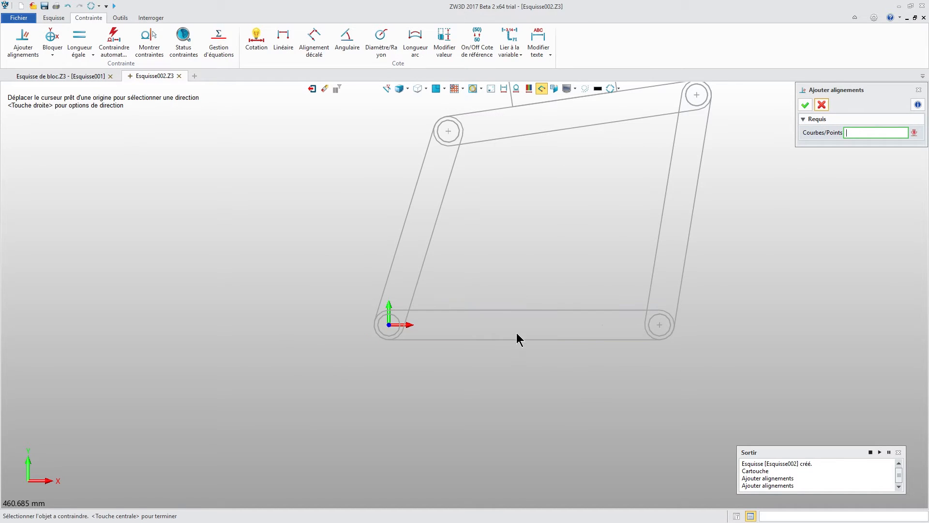
Constrain the lower edge of the new linkage's base bar to be horizontal.
{"action": "left_click", "coordinate": [521, 339]}
{"action": "left_click", "coordinate": [806, 105]}
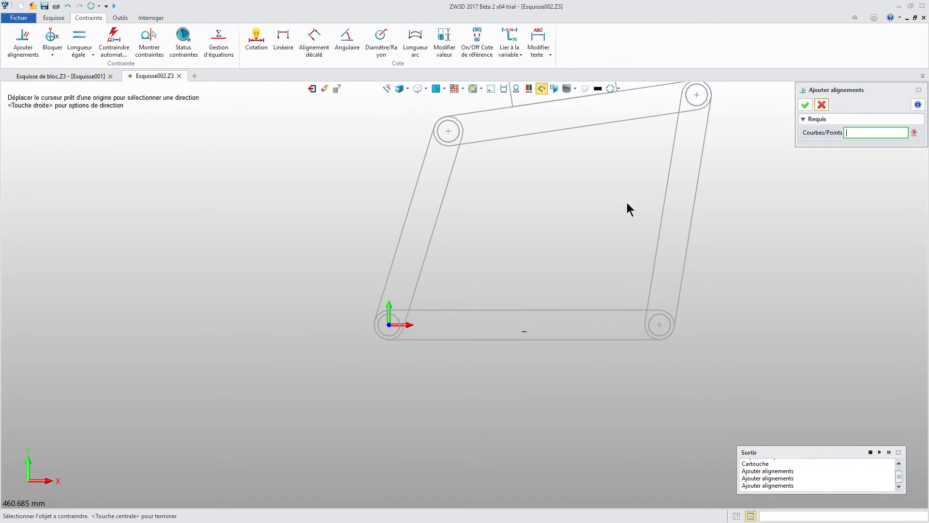
{"action": "left_click", "coordinate": [822, 105]}
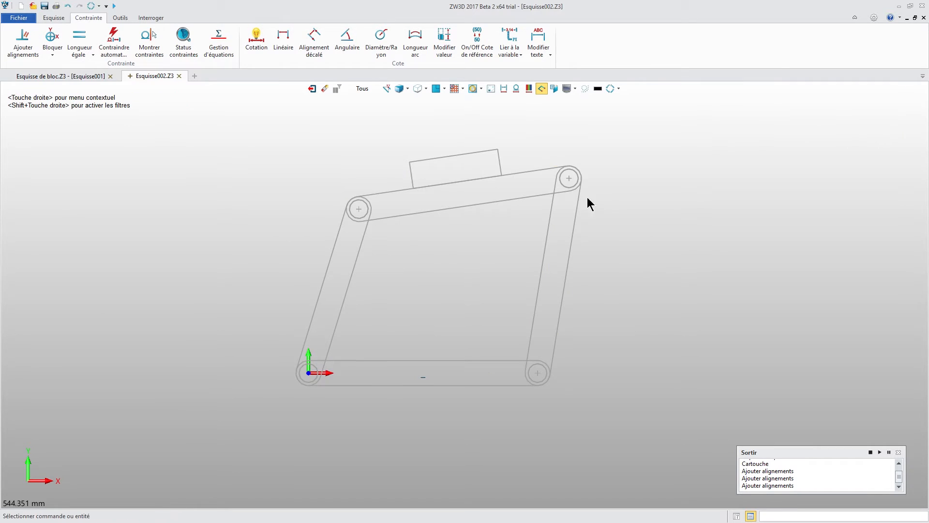
Try to swing the unexploded linkage to the left by its upper right joint.
{"action": "left_click_drag", "start_coordinate": [574, 187], "coordinate": [506, 201]}
{"action": "scroll", "coordinate": [506, 203], "scroll_direction": "down", "scroll_amount": 2}
{"action": "middle_click_drag", "start_coordinate": [506, 203], "coordinate": [477, 211]}
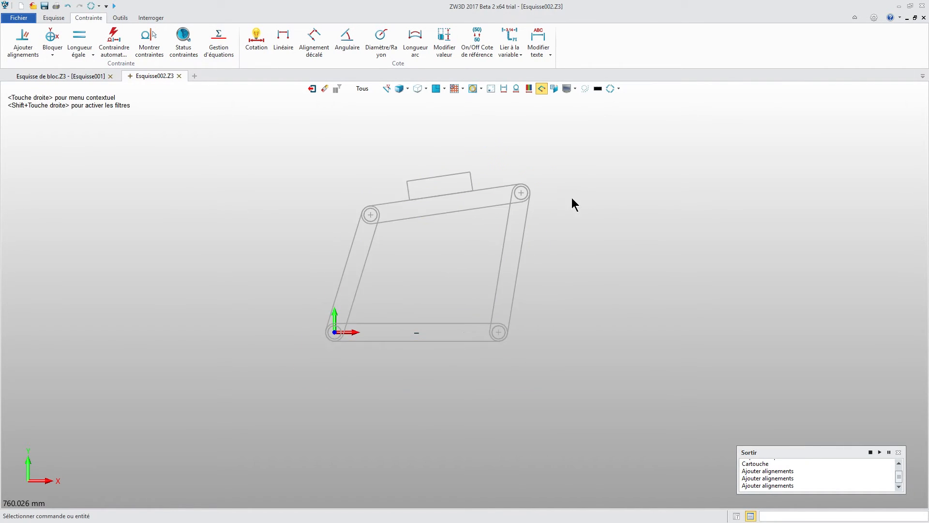
{"action": "scroll", "coordinate": [525, 198], "scroll_direction": "up", "scroll_amount": 1}
{"action": "left_click_drag", "start_coordinate": [525, 198], "coordinate": [499, 202]}
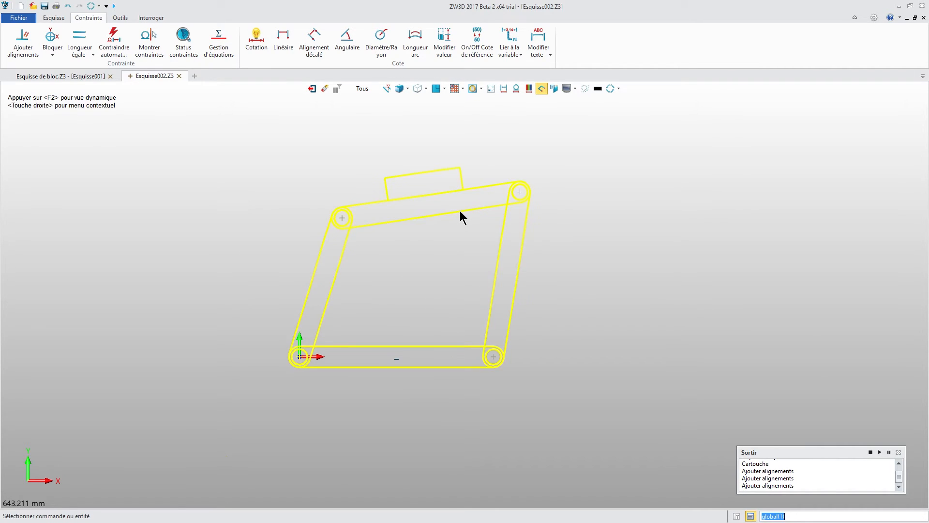
Explode the global block into its component bar blocks without exploding the bars themselves.
{"action": "right_click", "coordinate": [459, 210]}
{"action": "left_click", "coordinate": [517, 202]}
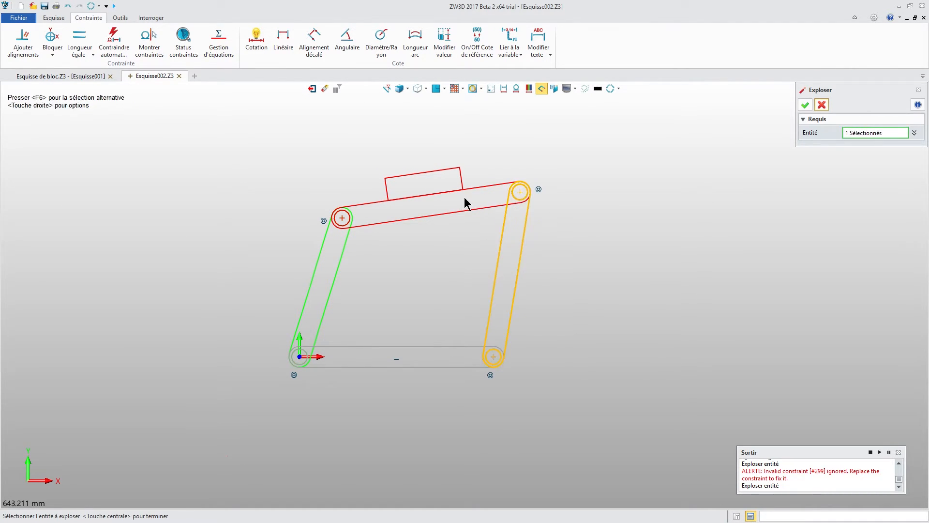
{"action": "left_click", "coordinate": [407, 192]}
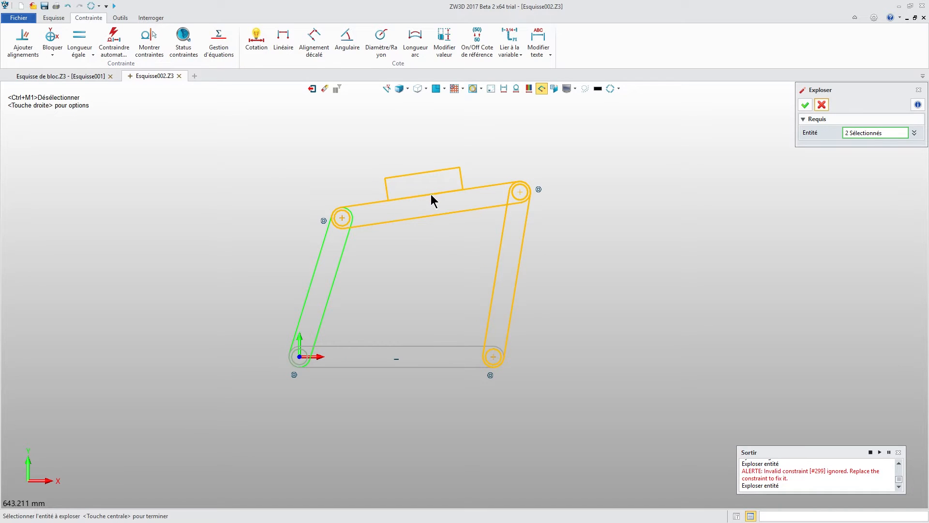
{"action": "left_click", "coordinate": [813, 103]}
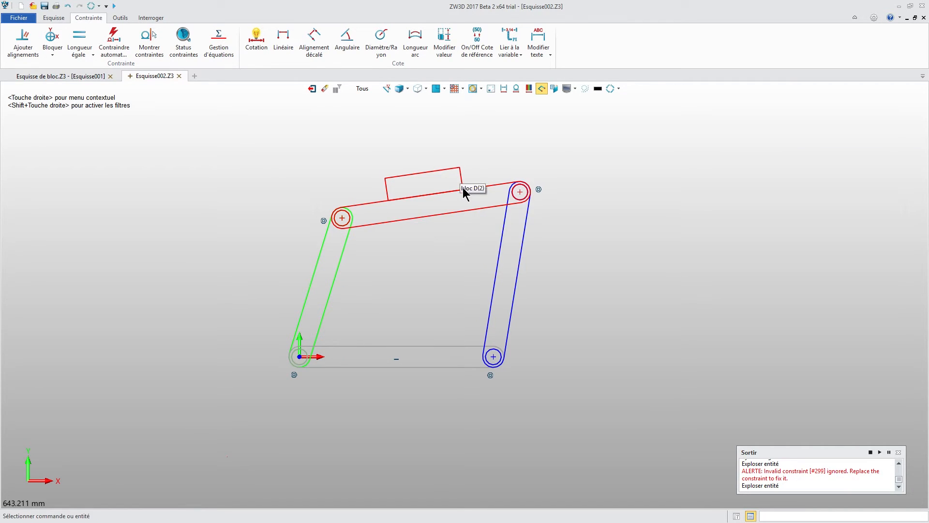
Shift the top bar to the left, and constrain the base bar's left end arc concentric with the green side bar's lower arc.
{"action": "left_click_drag", "start_coordinate": [511, 189], "coordinate": [472, 192]}
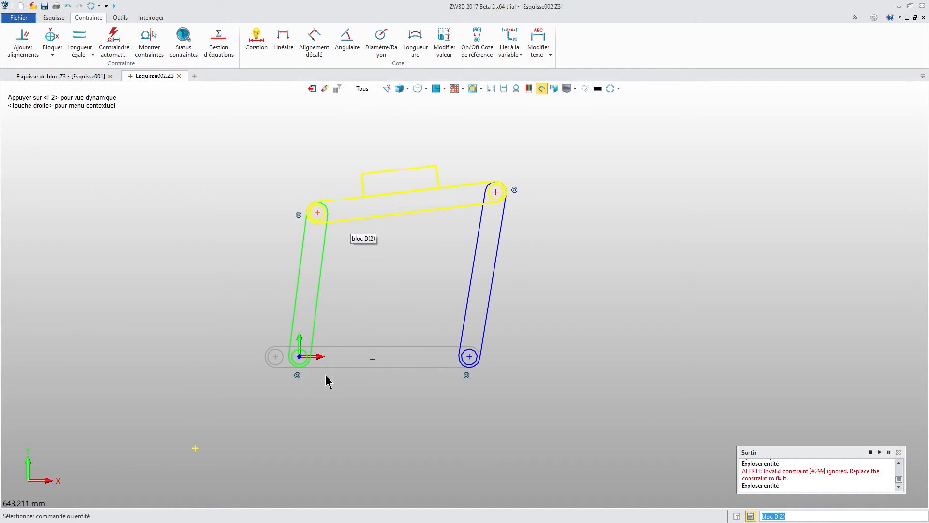
{"action": "mouse_move", "coordinate": [291, 365]}
{"action": "left_mouse_down"}
{"action": "mouse_move", "coordinate": [268, 346]}
{"action": "mouse_move", "coordinate": [286, 360]}
{"action": "left_mouse_up"}
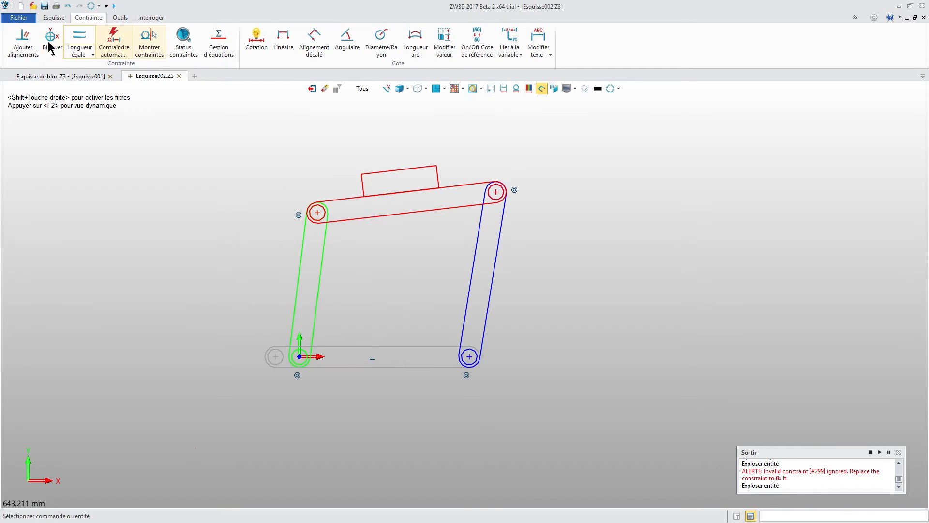
{"action": "left_click", "coordinate": [22, 41]}
{"action": "left_click", "coordinate": [276, 373]}
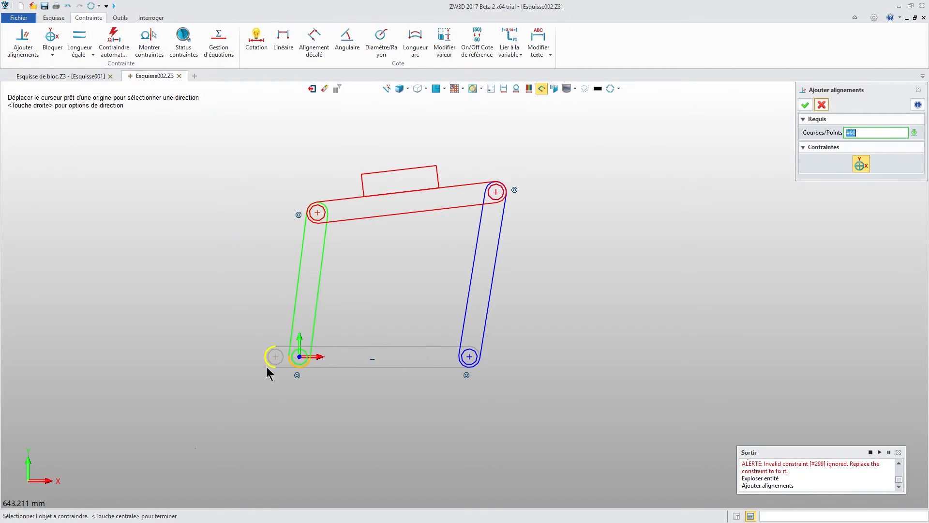
{"action": "left_click", "coordinate": [267, 367]}
{"action": "left_click", "coordinate": [806, 107]}
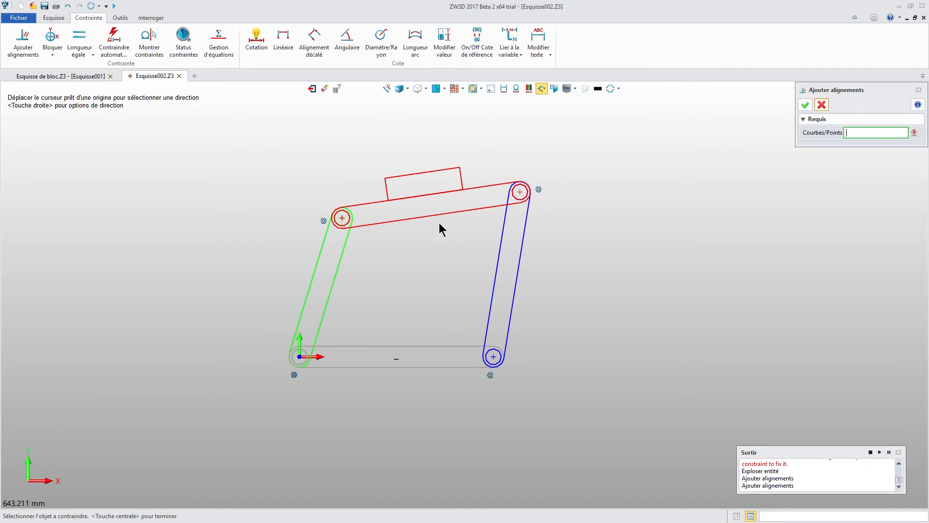
{"action": "left_click", "coordinate": [448, 193]}
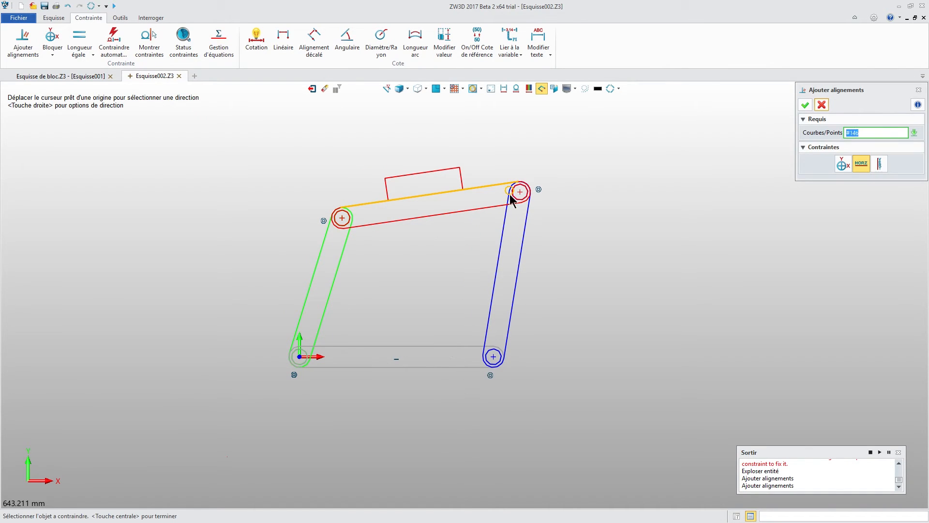
{"action": "left_click", "coordinate": [822, 104]}
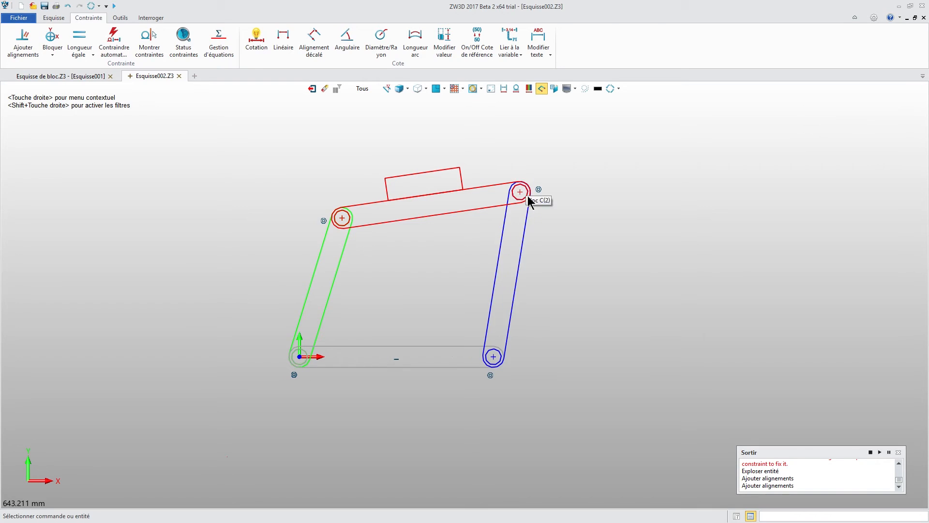
Swing the exploded linkage by its upper right joint so both side bars lean to the left.
{"action": "left_click_drag", "start_coordinate": [531, 194], "coordinate": [441, 213]}
{"action": "mouse_move", "coordinate": [482, 199]}
{"action": "middle_mouse_down"}
{"action": "mouse_move", "coordinate": [514, 218]}
{"action": "mouse_move", "coordinate": [550, 206]}
{"action": "mouse_move", "coordinate": [574, 159]}
{"action": "middle_mouse_up"}
{"action": "scroll", "coordinate": [519, 216], "scroll_direction": "up", "scroll_amount": 3}
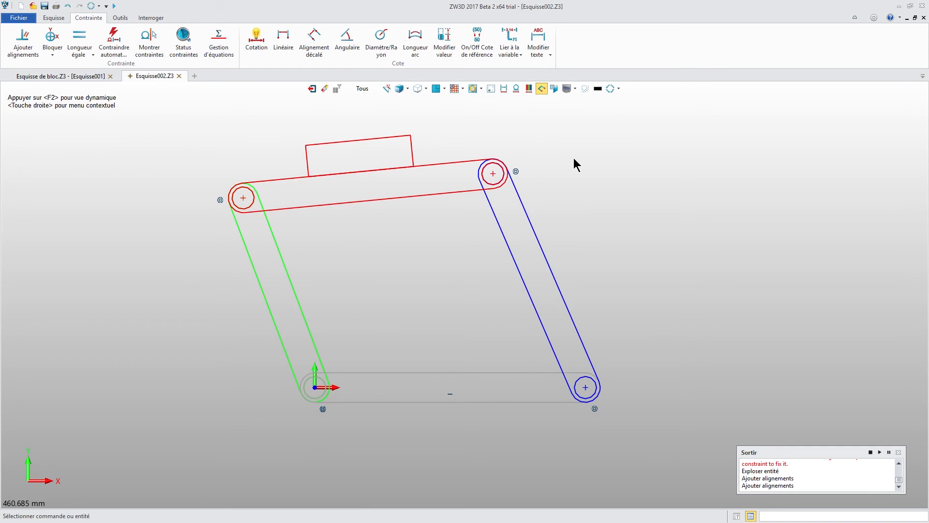
{"action": "middle_click_drag", "start_coordinate": [564, 238], "coordinate": [602, 213]}
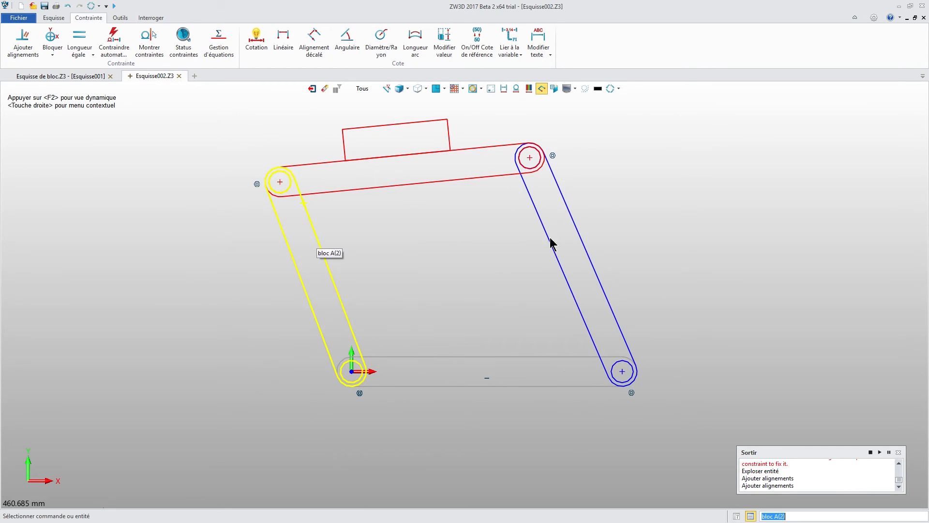
{"action": "mouse_move", "coordinate": [624, 261]}
{"action": "middle_mouse_down"}
{"action": "mouse_move", "coordinate": [538, 264]}
{"action": "mouse_move", "coordinate": [565, 282]}
{"action": "middle_mouse_up"}
{"action": "scroll", "coordinate": [537, 263], "scroll_direction": "down", "scroll_amount": 1}
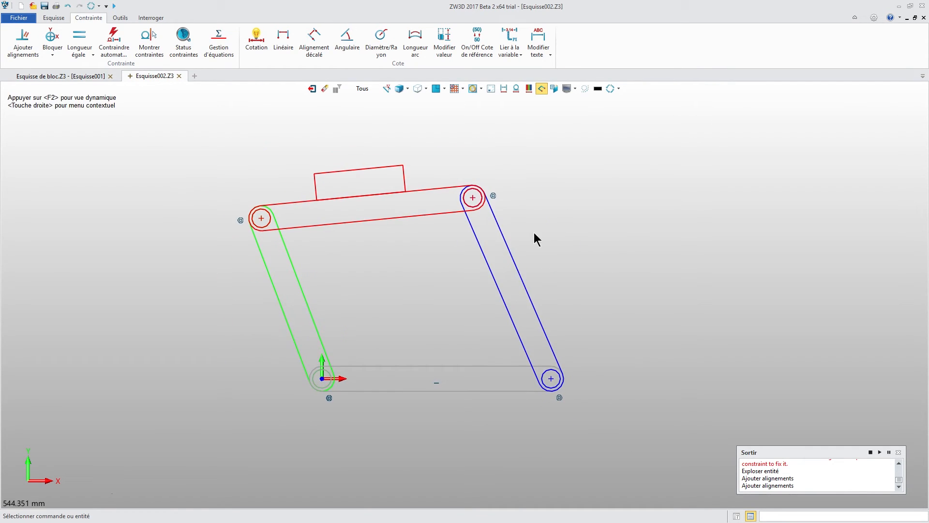
{"action": "middle_click_drag", "start_coordinate": [549, 227], "coordinate": [581, 228]}
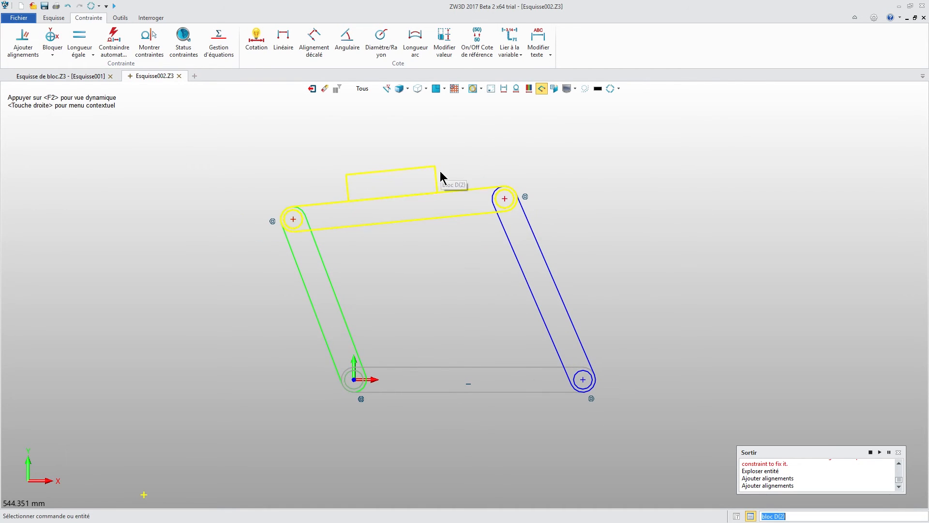
Save the linkage's top bar block, the one with the rectangle, to the ReadySketch library, accepting the prompt with Oui.
{"action": "left_click", "coordinate": [434, 193]}
{"action": "right_click", "coordinate": [434, 193]}
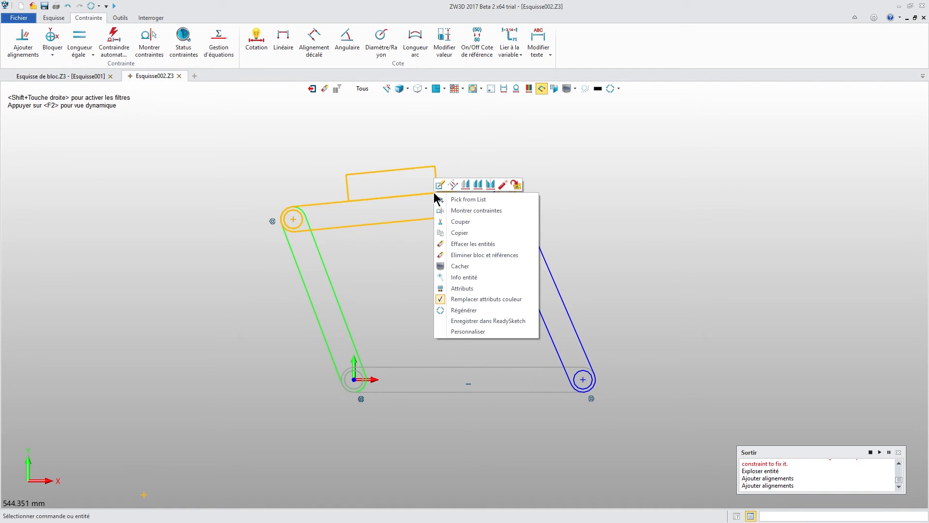
{"action": "left_click", "coordinate": [466, 321]}
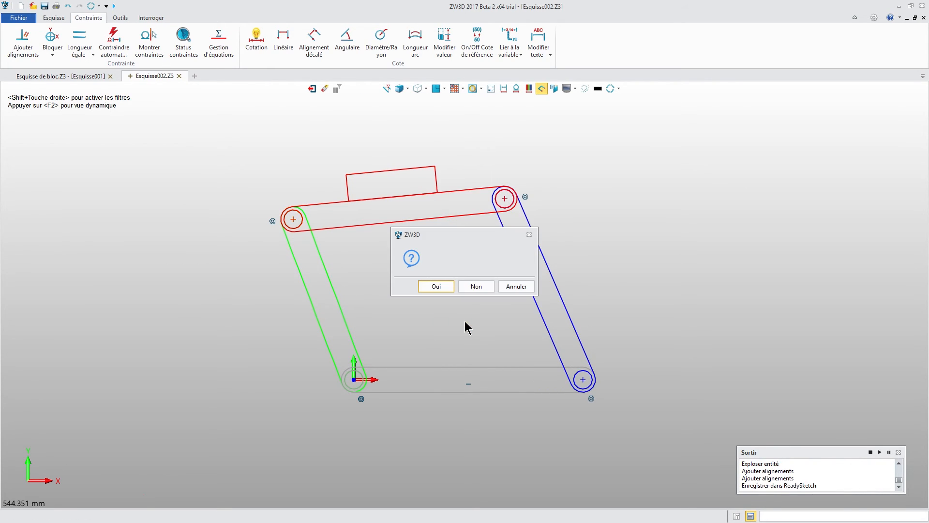
{"action": "left_click", "coordinate": [432, 286]}
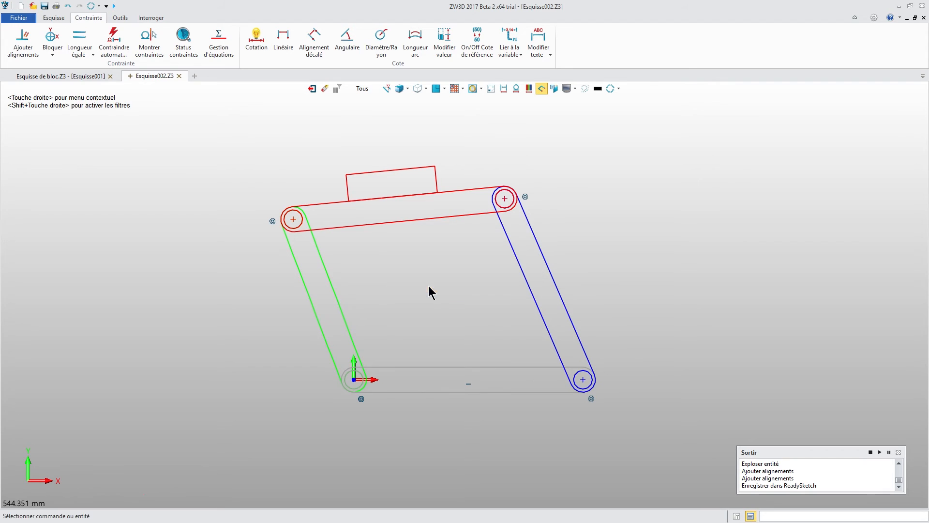
Insert bloc D from the custom ReadySketch library, unexploded, in the empty area to the right of the linkage.
{"action": "left_click", "coordinate": [54, 18]}
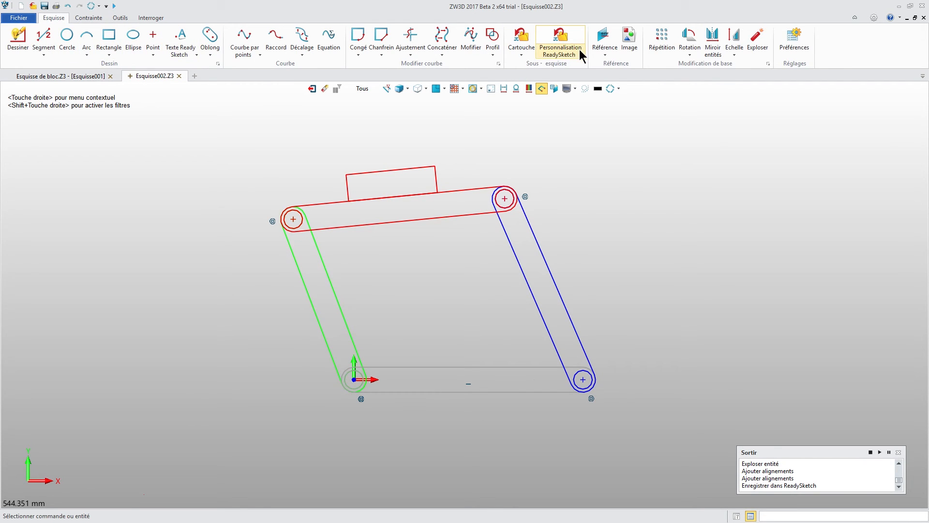
{"action": "left_click", "coordinate": [561, 44]}
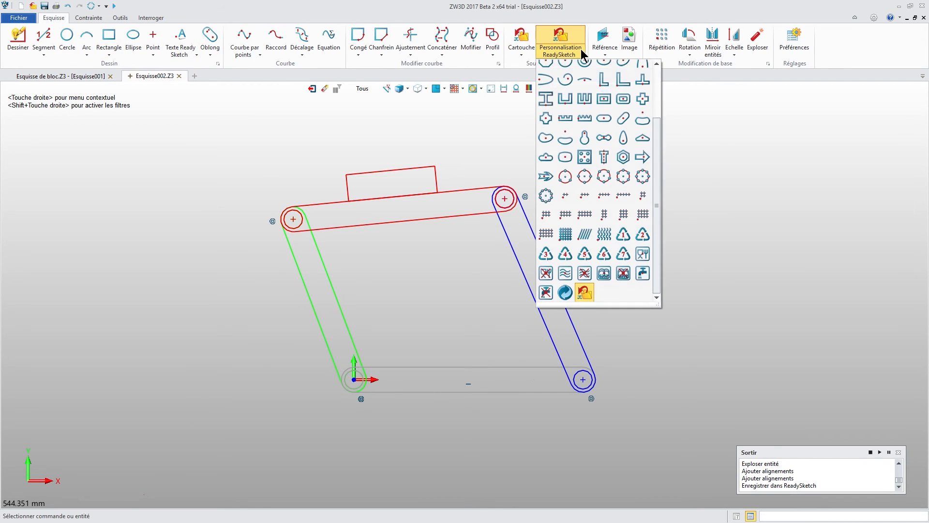
{"action": "left_click_drag", "start_coordinate": [657, 208], "coordinate": [661, 247]}
{"action": "left_click", "coordinate": [583, 296]}
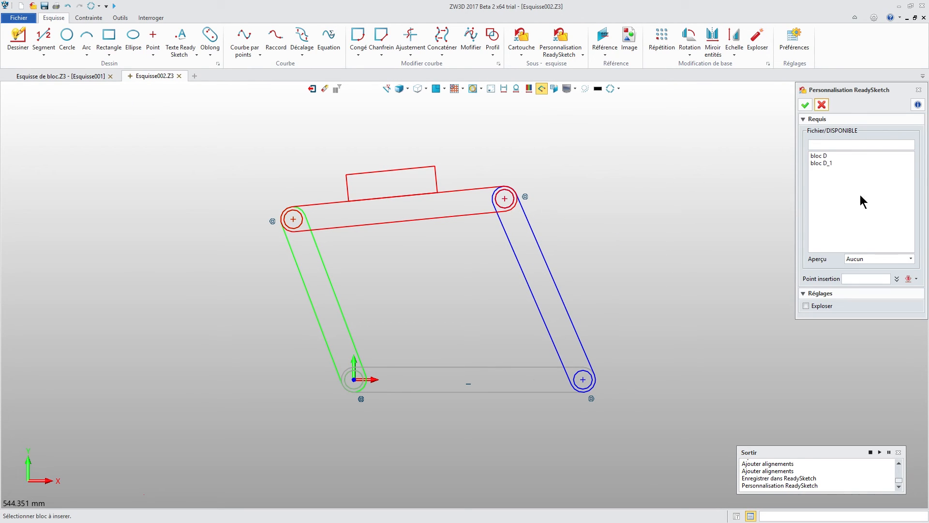
{"action": "left_click", "coordinate": [823, 155]}
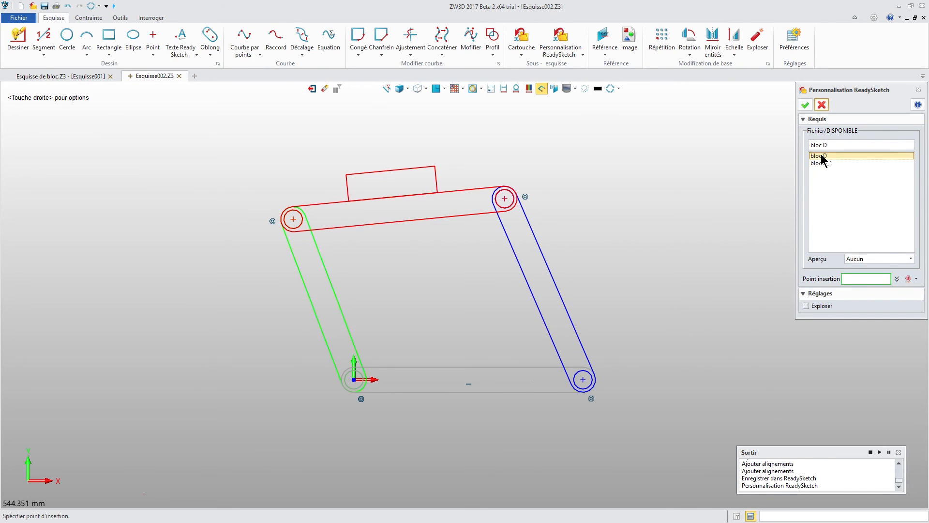
{"action": "scroll", "coordinate": [628, 269], "scroll_direction": "down", "scroll_amount": 1}
{"action": "scroll", "coordinate": [627, 263], "scroll_direction": "down", "scroll_amount": 1}
{"action": "middle_click_drag", "start_coordinate": [621, 263], "coordinate": [350, 262]}
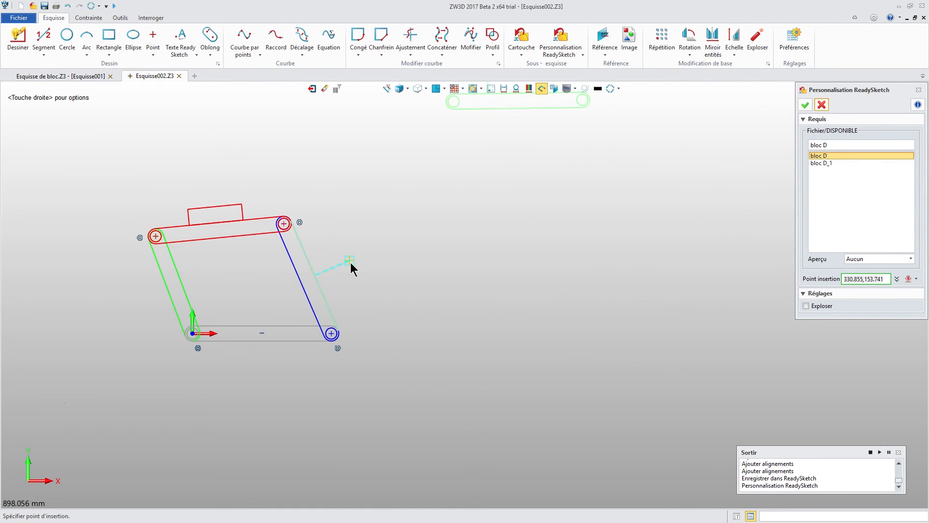
{"action": "scroll", "coordinate": [397, 340], "scroll_direction": "down", "scroll_amount": 2}
{"action": "left_click", "coordinate": [423, 360]}
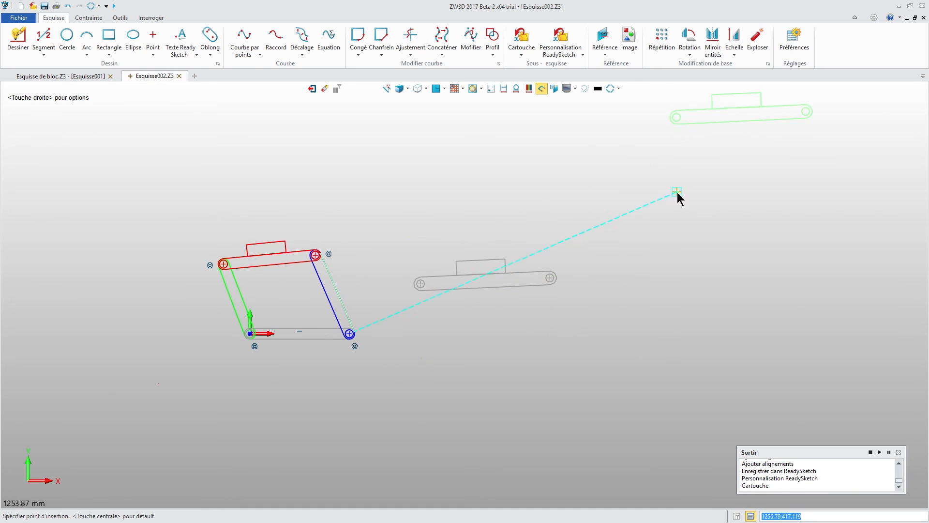
Place a second copy of bloc D just above the first inserted one and end the insertion.
{"action": "scroll", "coordinate": [459, 266], "scroll_direction": "up", "scroll_amount": 3}
{"action": "left_click", "coordinate": [383, 340]}
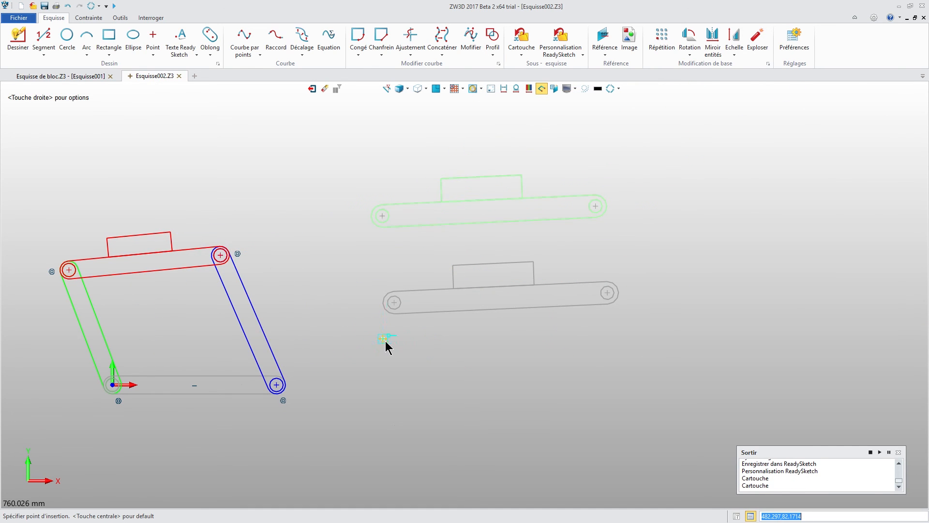
{"action": "key", "text": "Escape"}
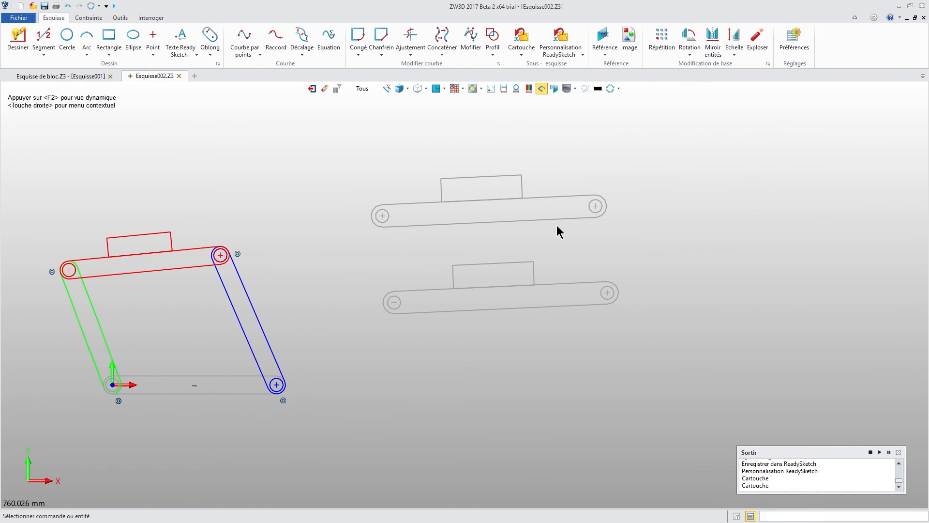
Move the upper inserted bloc D copy farther up and slightly left, away from the lower copy.
{"action": "left_click_drag", "start_coordinate": [551, 218], "coordinate": [539, 178]}
{"action": "scroll", "coordinate": [571, 218], "scroll_direction": "down", "scroll_amount": 2}
{"action": "middle_click_drag", "start_coordinate": [570, 218], "coordinate": [617, 237]}
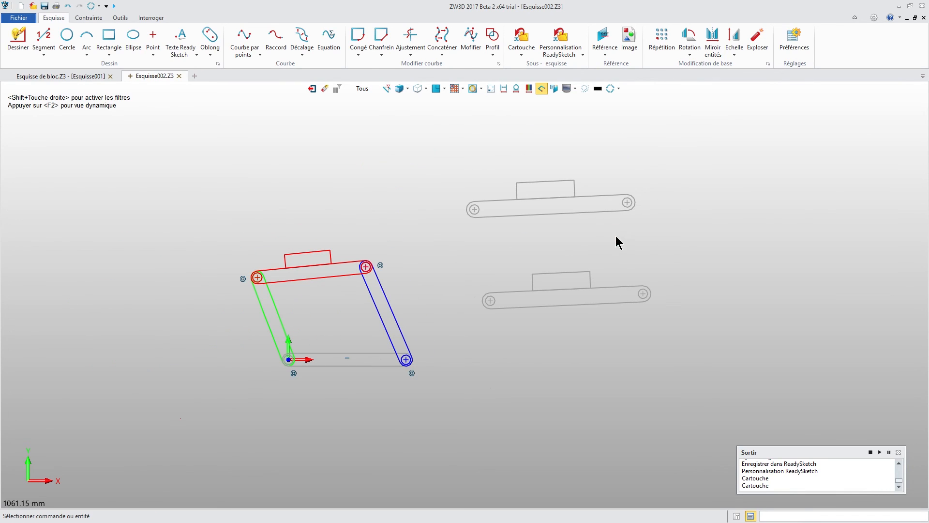
{"action": "middle_click_drag", "start_coordinate": [454, 261], "coordinate": [491, 251]}
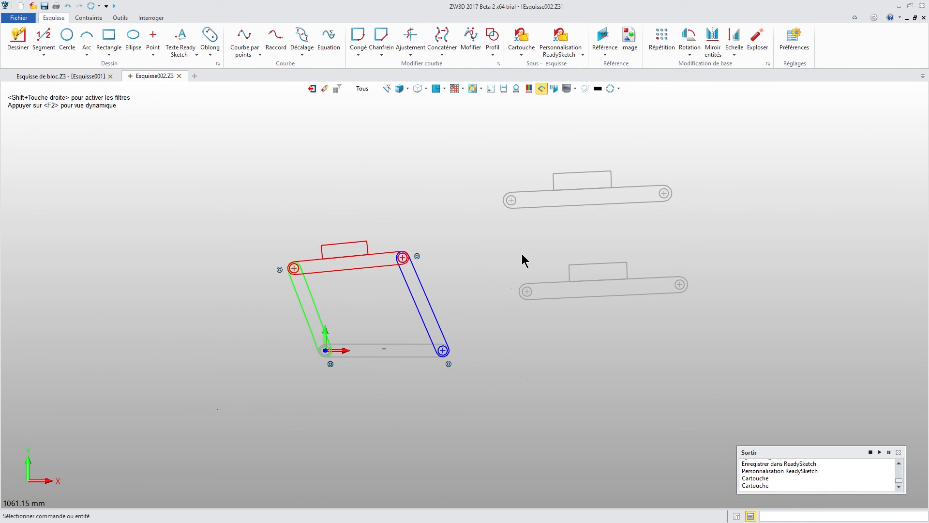